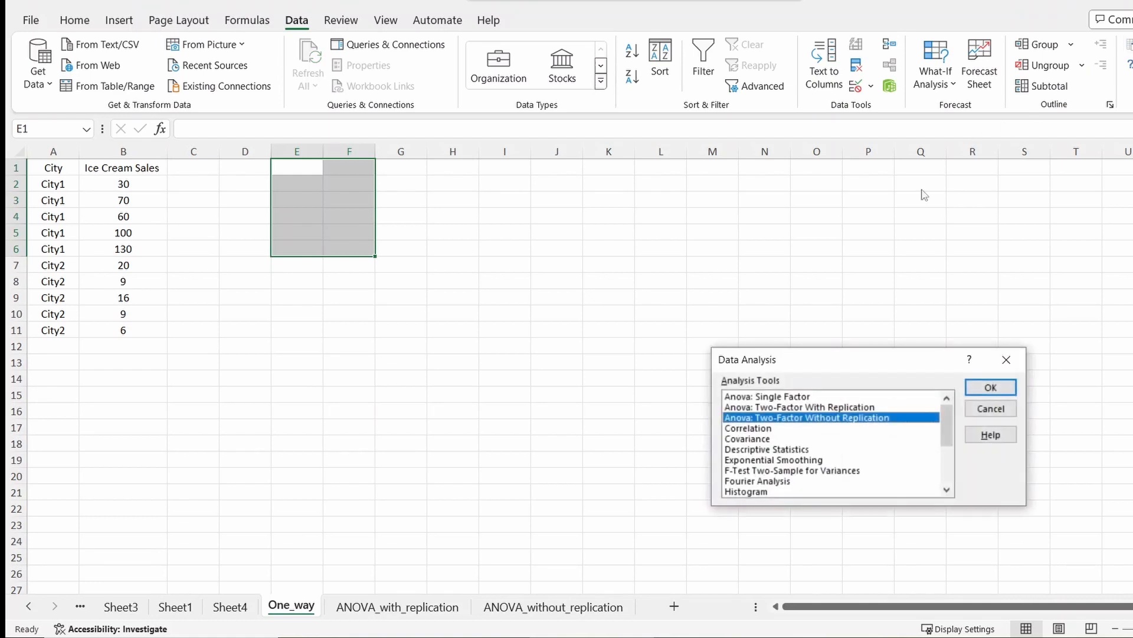
left_click_drag(854, 367, 600, 252)
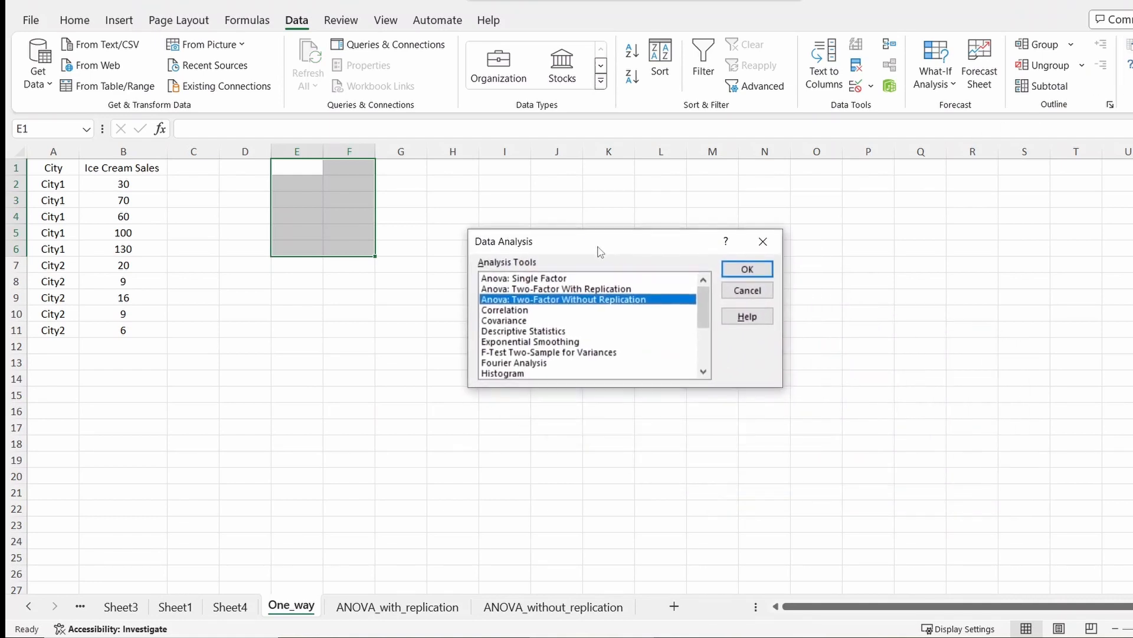
left_click(567, 278)
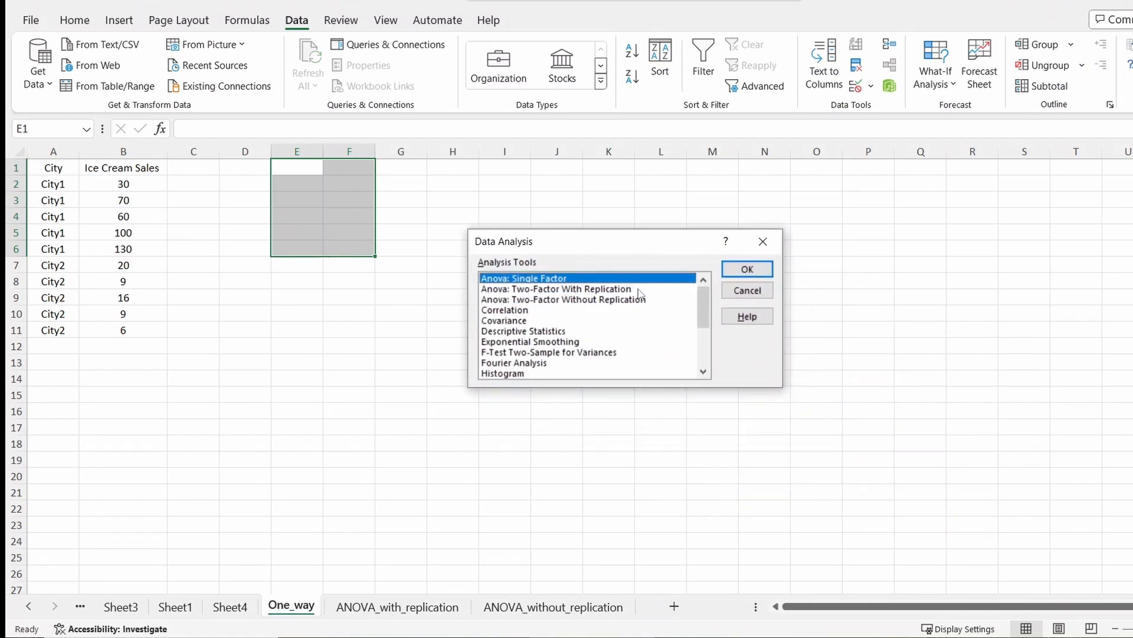
left_click(745, 269)
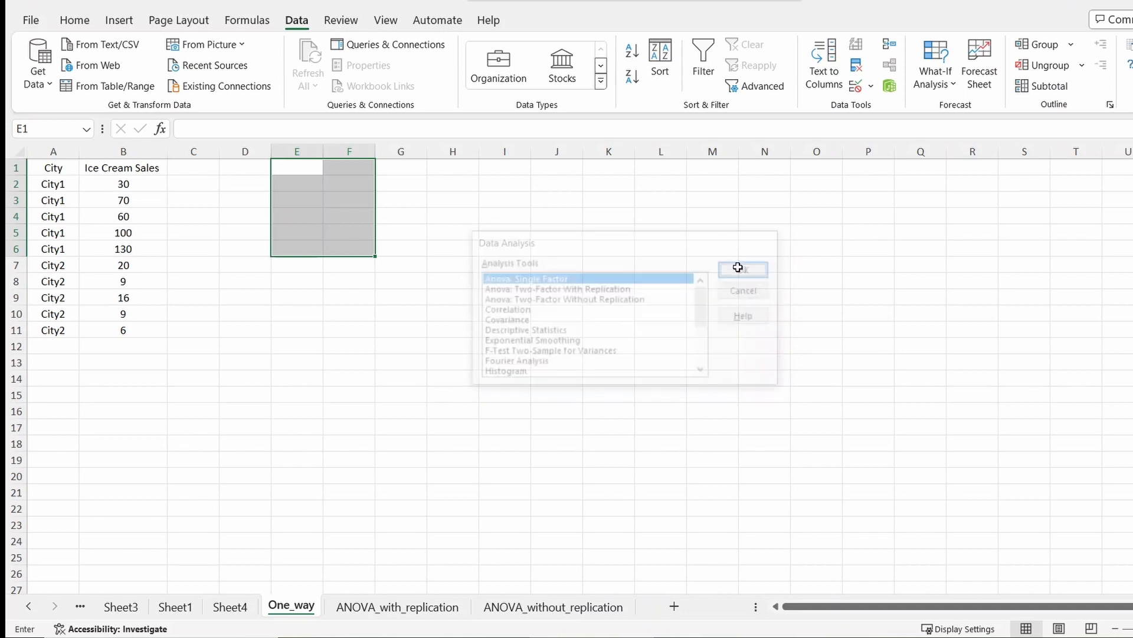
left_click_drag(663, 212, 686, 239)
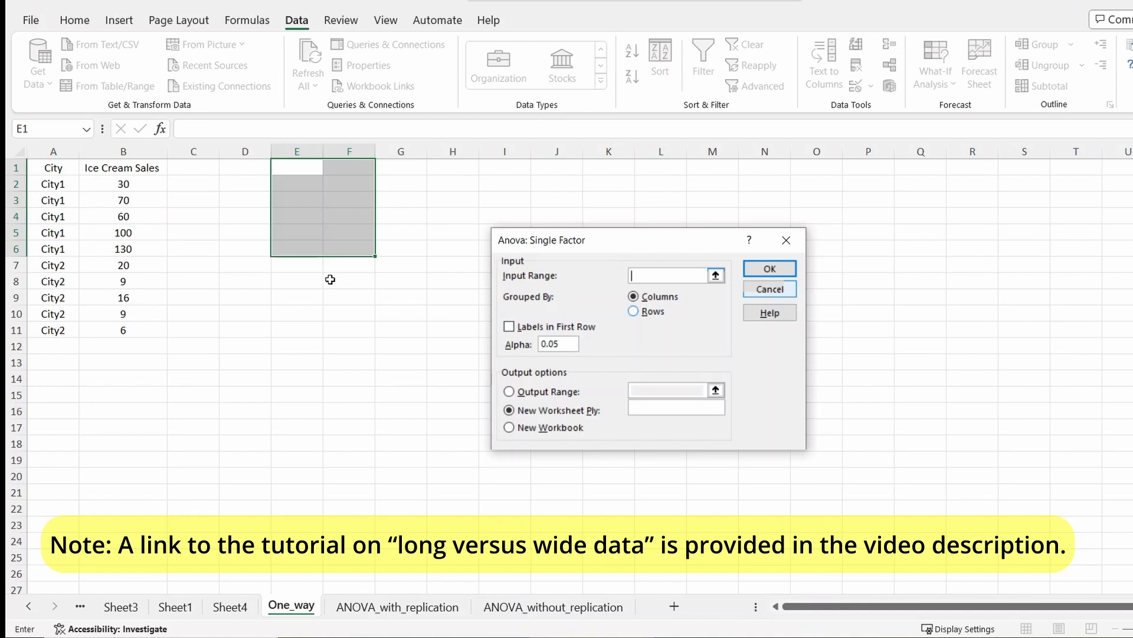
left_click(307, 170)
left_click(768, 288)
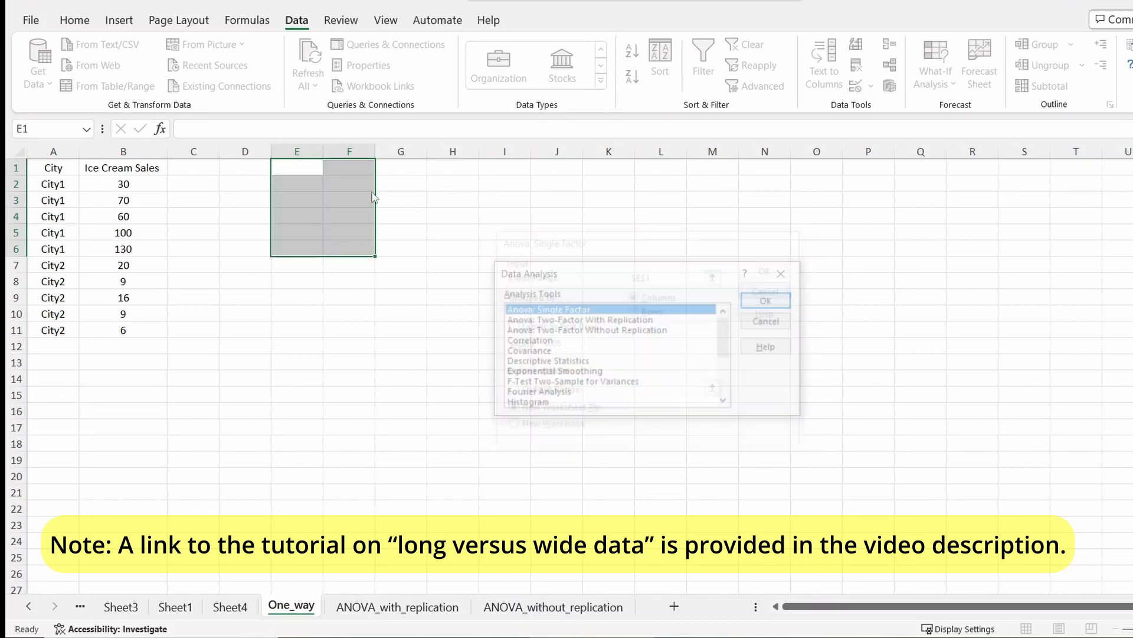
left_click(771, 321)
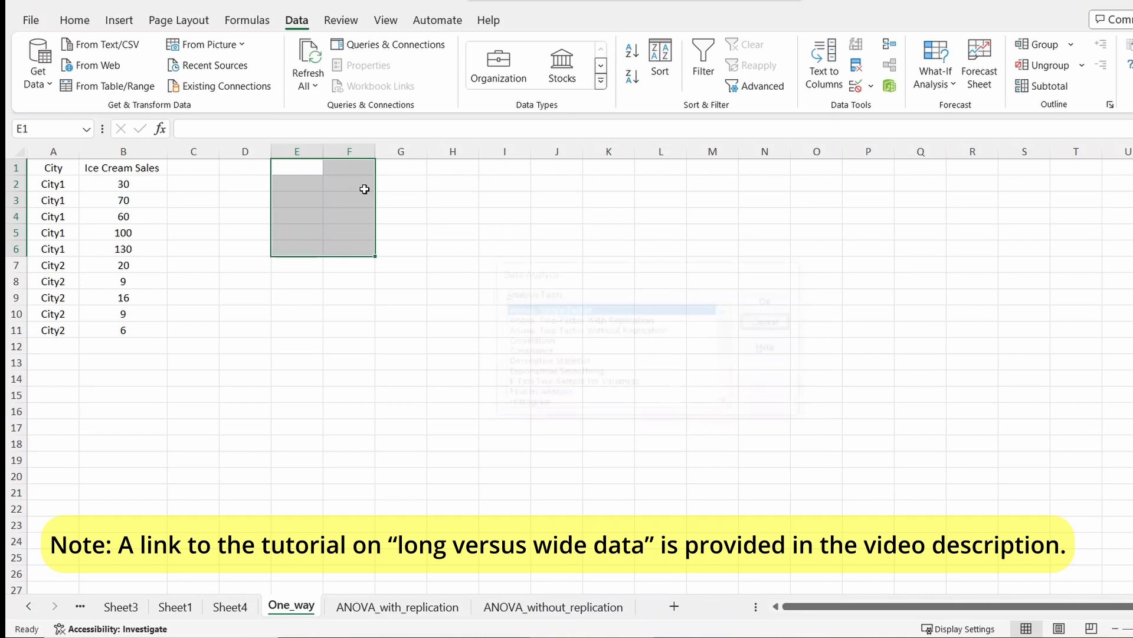
- Enter the column headers City 1 and City 2 in cells E1 and F1
left_click(299, 168)
type("City 1")
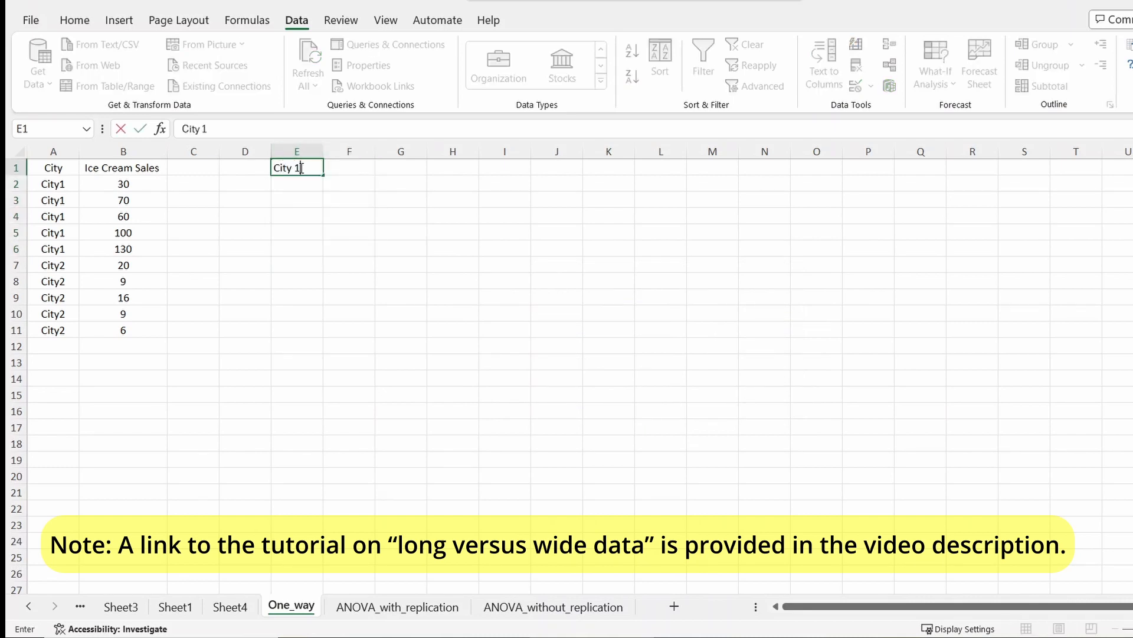
key("Tab")
type("Cit")
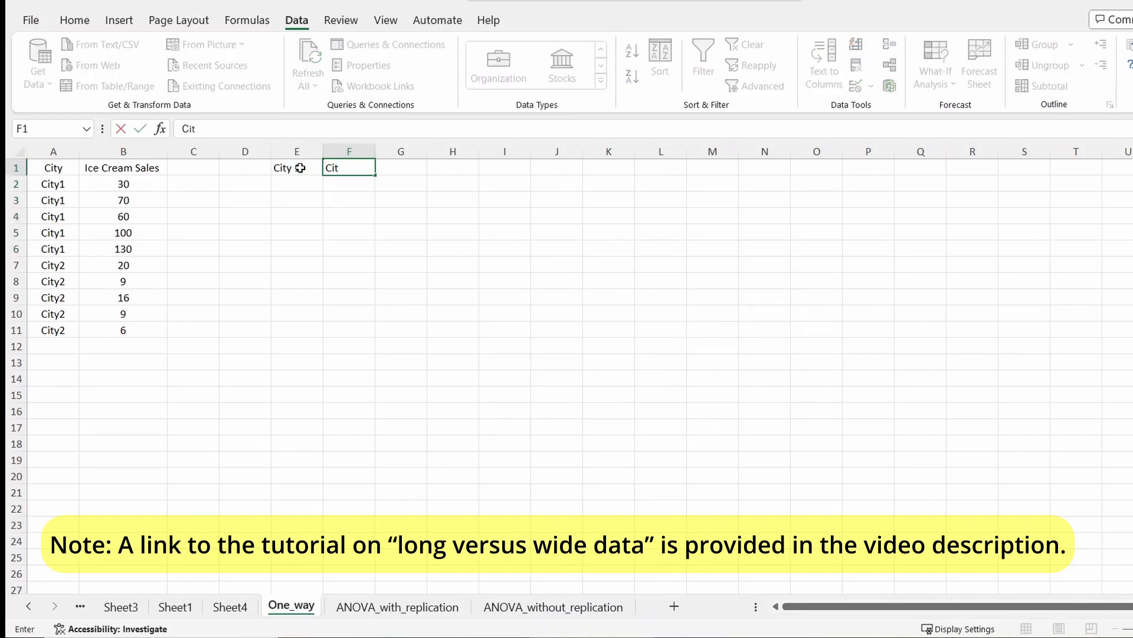
type("y 2")
- Copy City1's ice cream sales under City 1 and City2's sales under City 2
left_click_drag(141, 184, 144, 246)
key("ctrl+c")
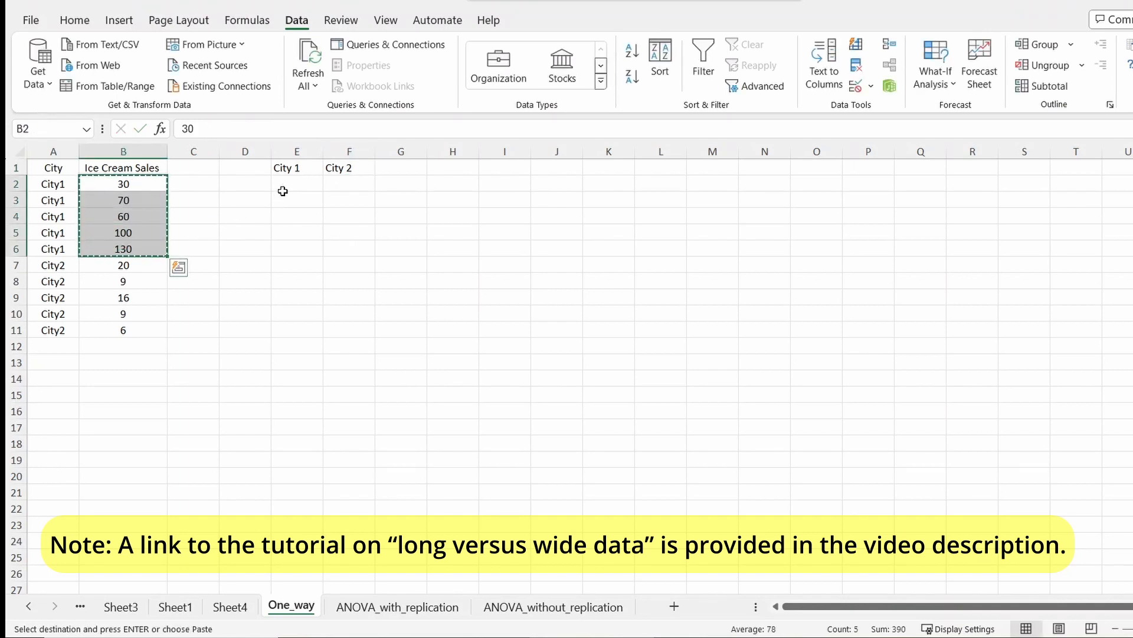
left_click(304, 184)
key("ctrl+v")
left_click_drag(147, 265, 147, 329)
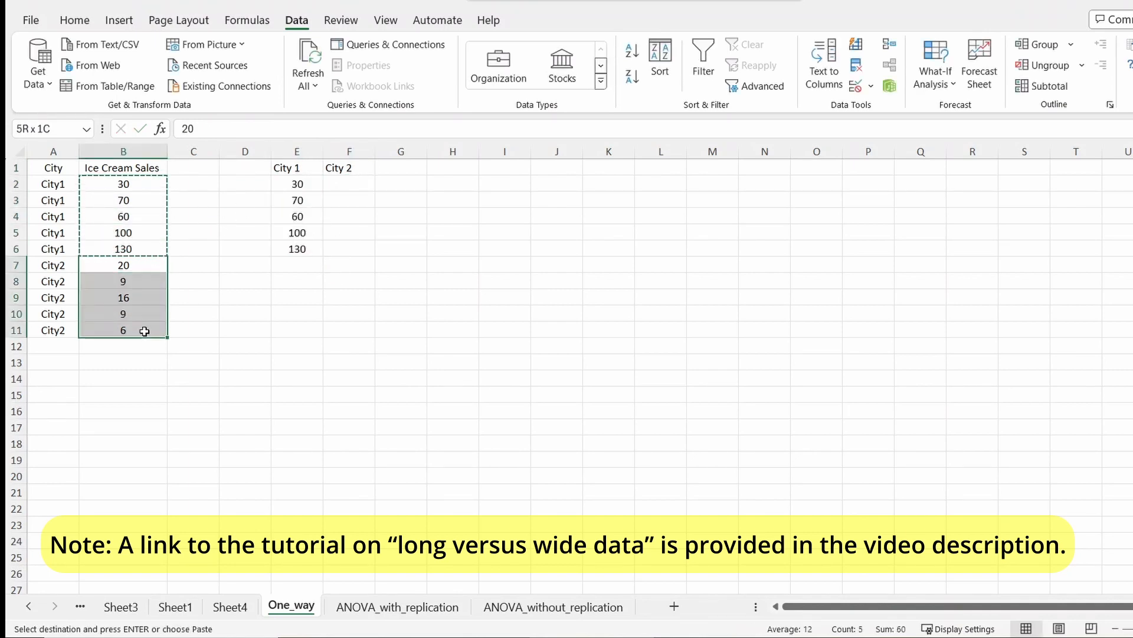
key("ctrl+c")
left_click(351, 184)
key("ctrl+v")
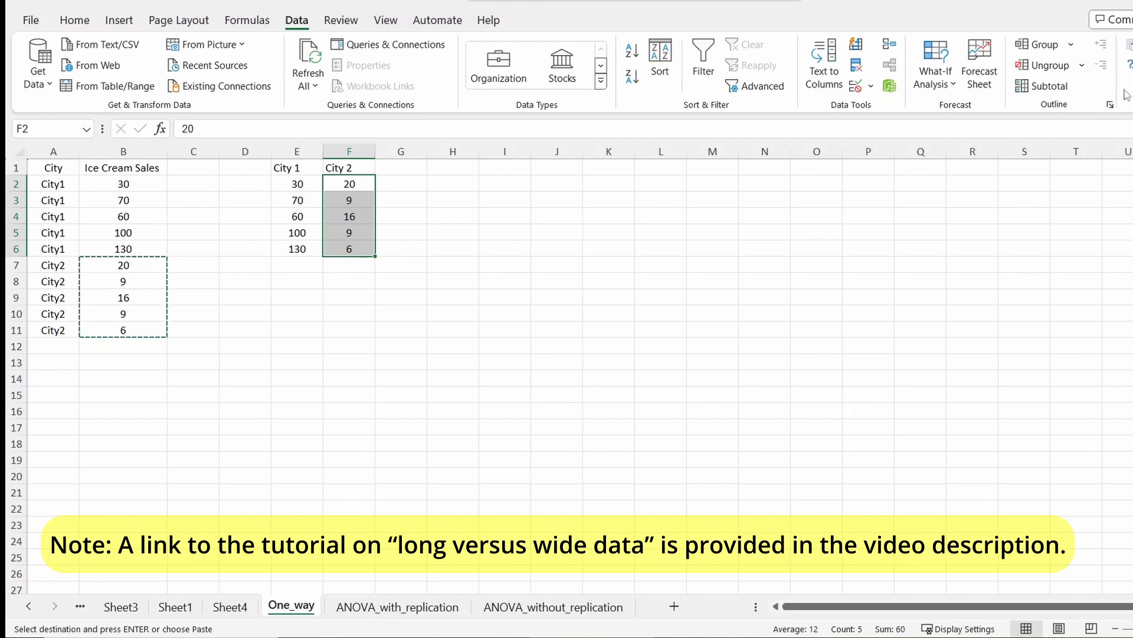
- Start Anova: Single Factor from Data Analysis and set the input range to $E$1:$F$6
left_click(1128, 44)
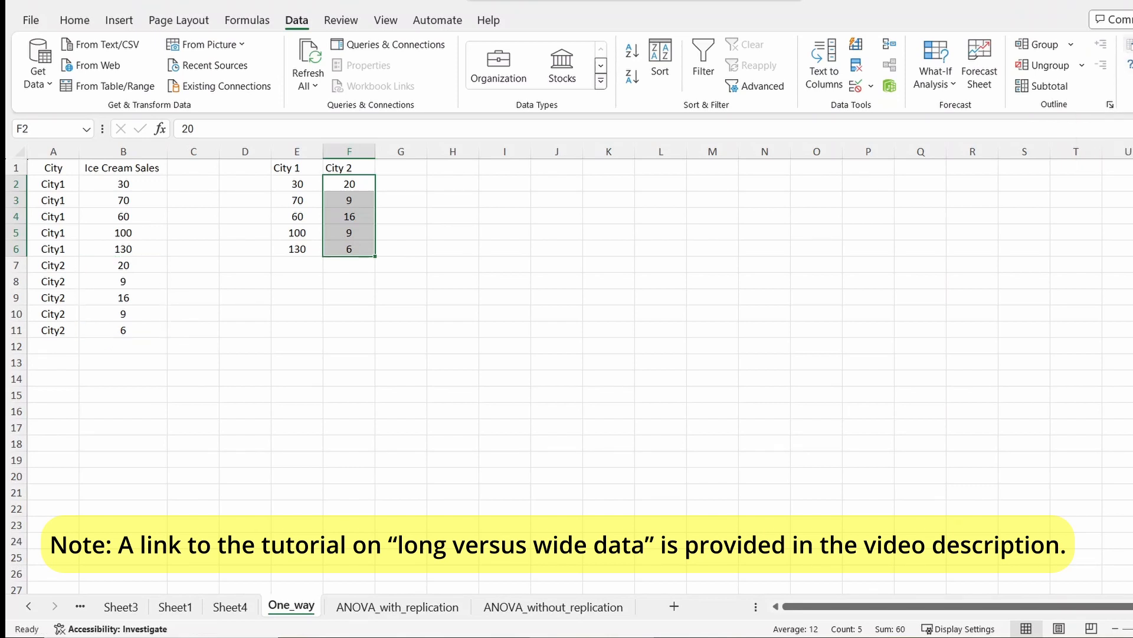
left_click_drag(644, 264, 577, 177)
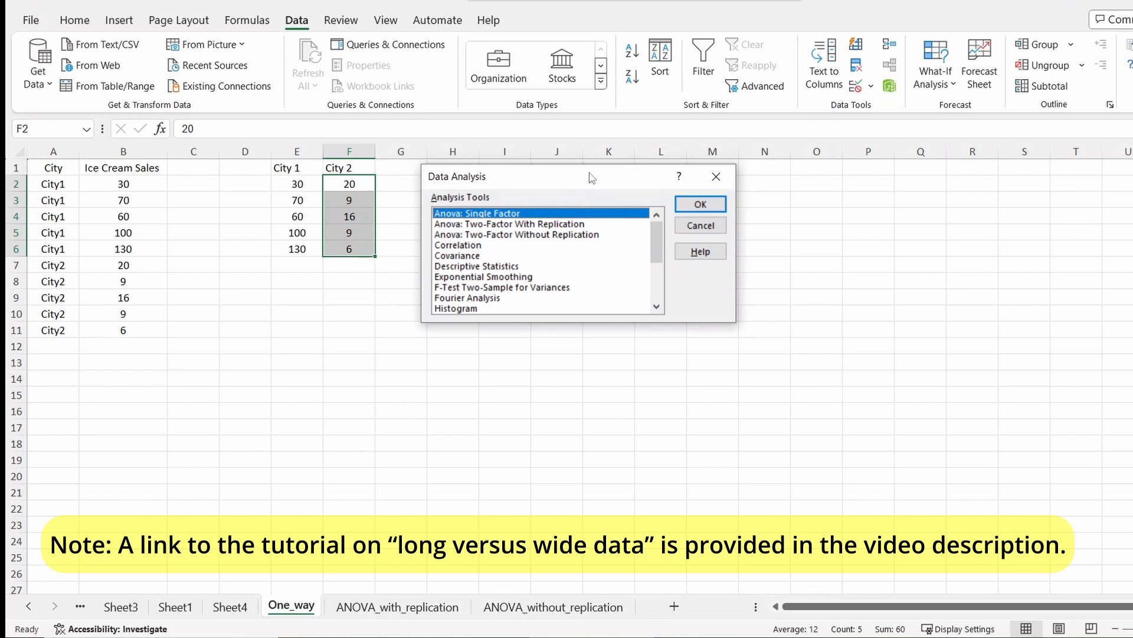
left_click(721, 207)
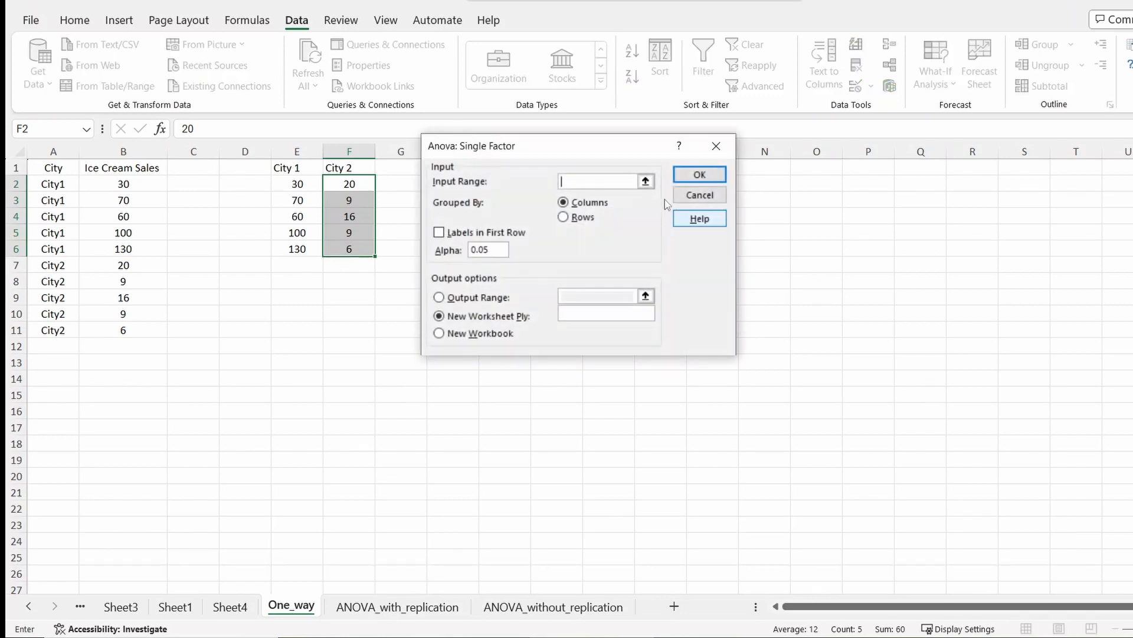
left_click(646, 182)
left_click(289, 168)
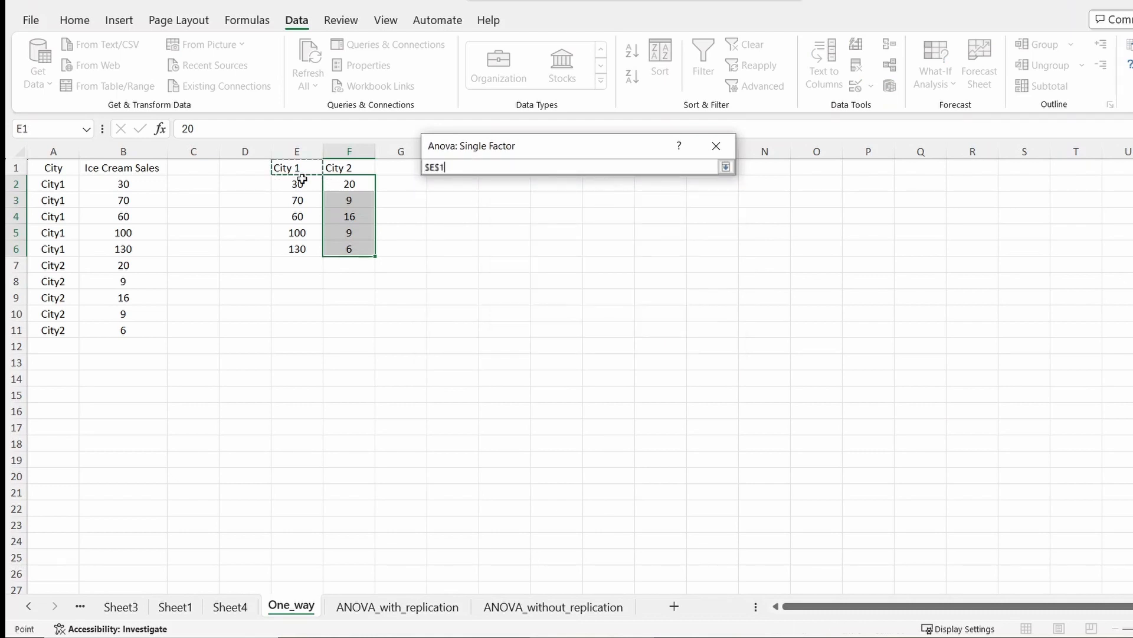
left_click_drag(302, 178, 362, 251)
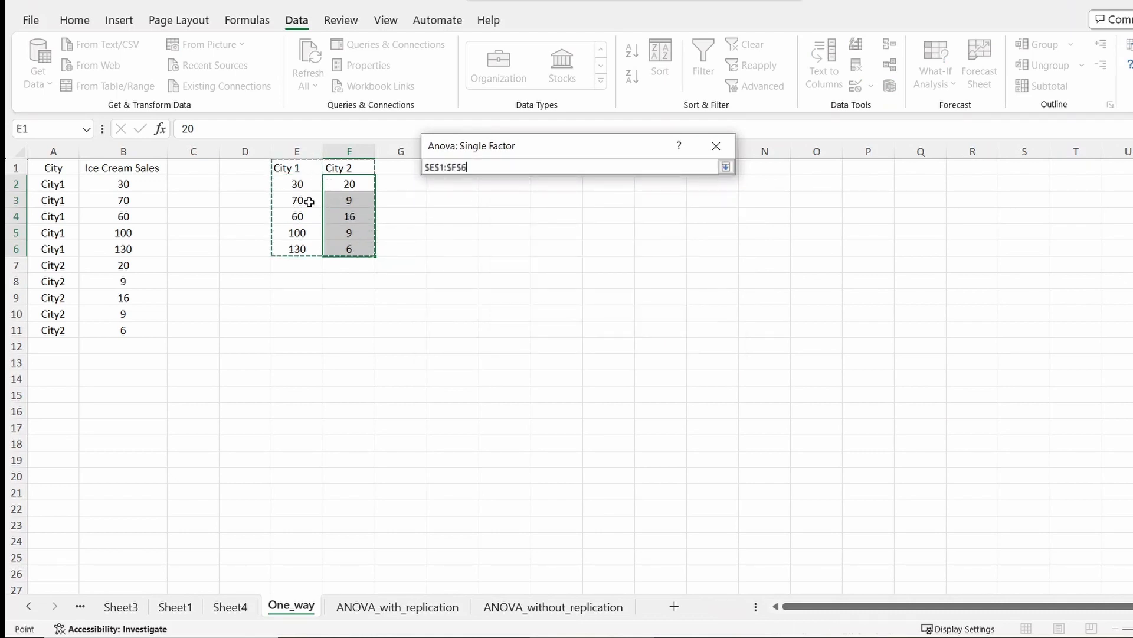
left_click(730, 167)
- Enable Labels in First Row and run the single-factor ANOVA to a new worksheet
left_click_drag(540, 147, 574, 159)
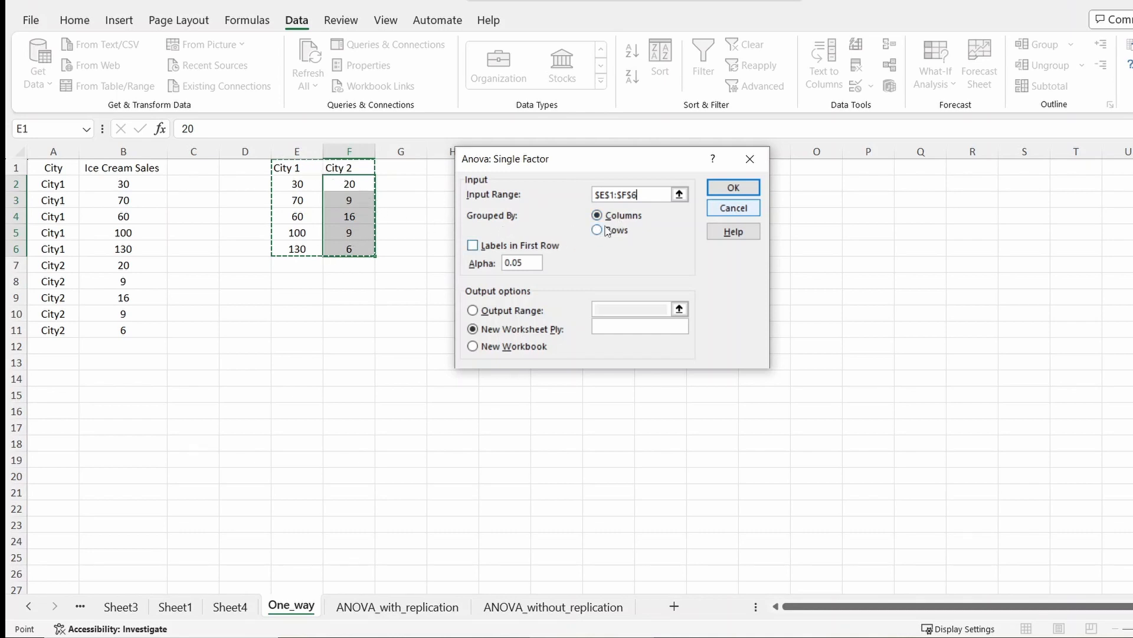
left_click(473, 245)
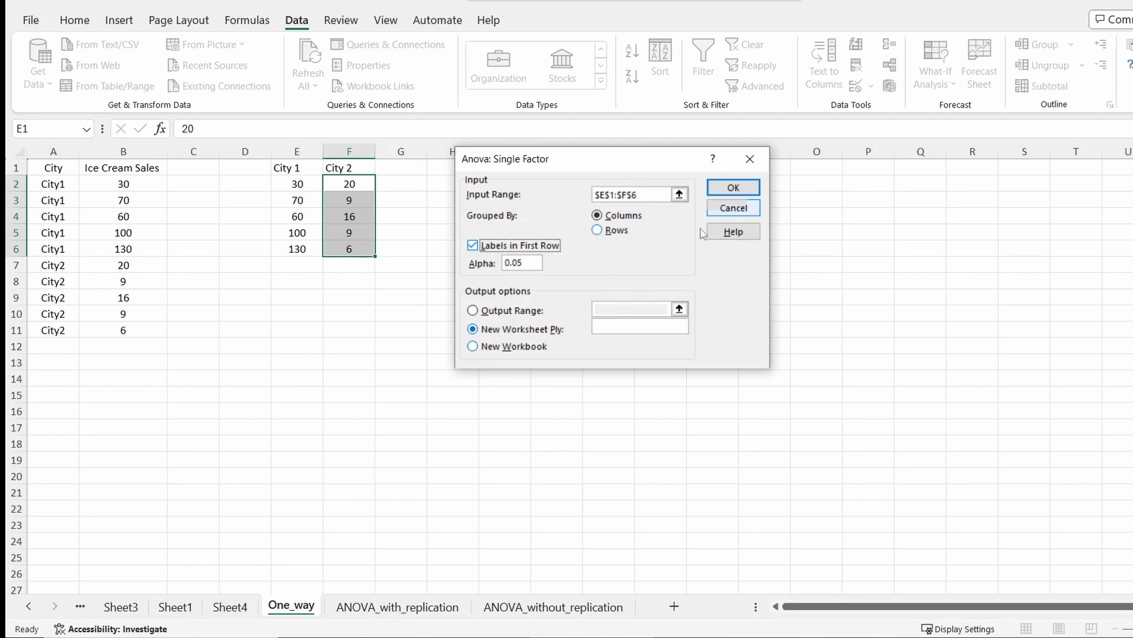
left_click(733, 187)
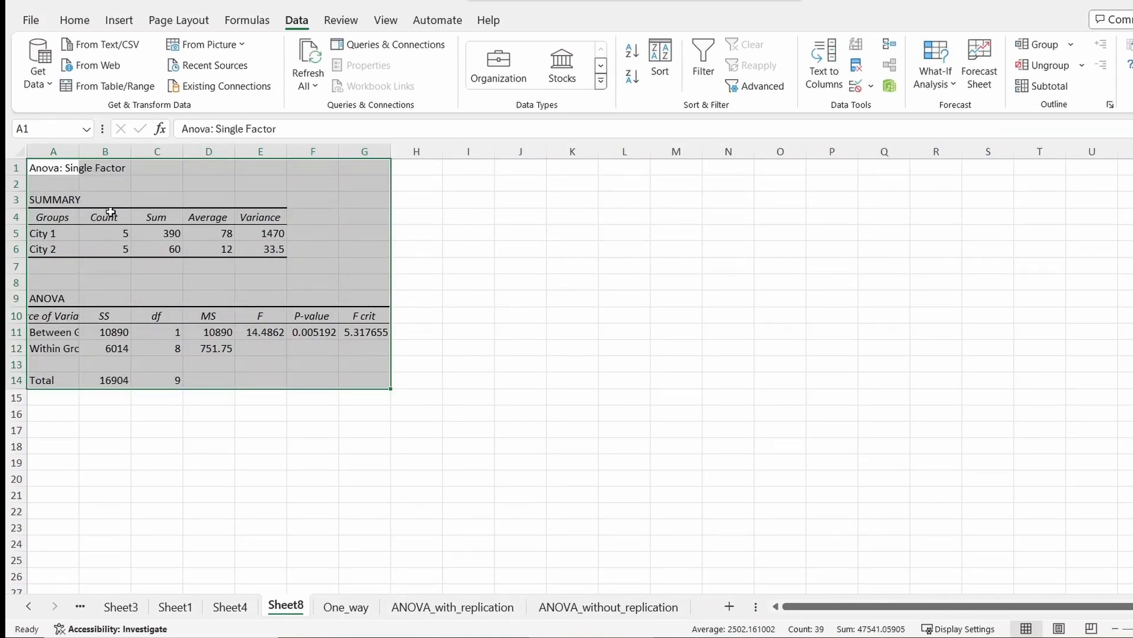
- Examine the group counts, averages and P-value in the single-factor ANOVA output
left_click(102, 234)
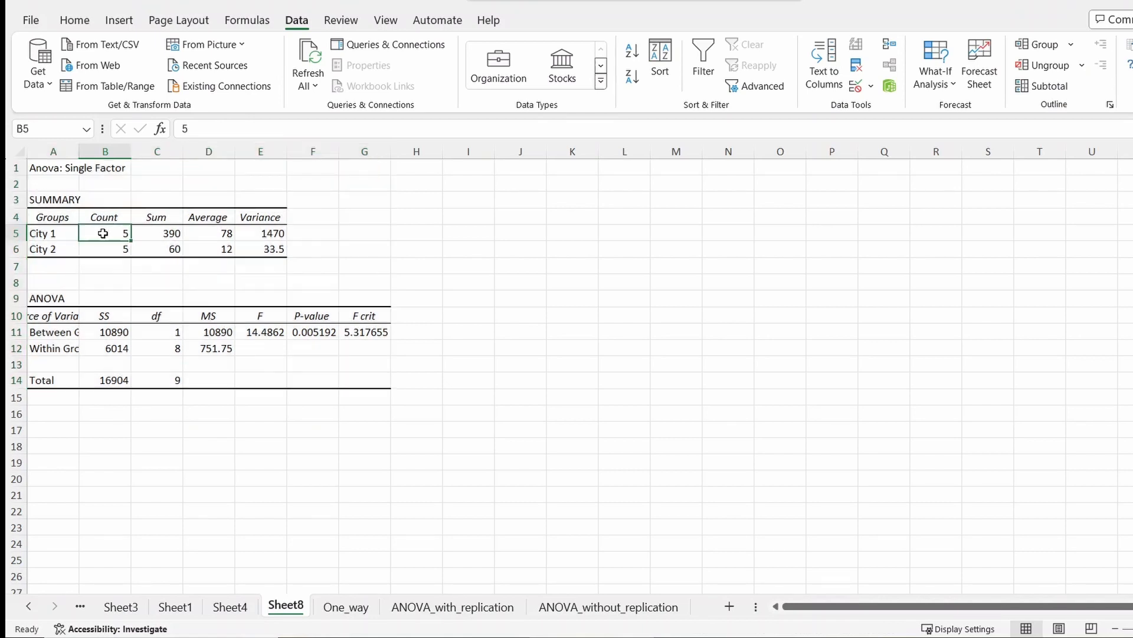
left_click(97, 249)
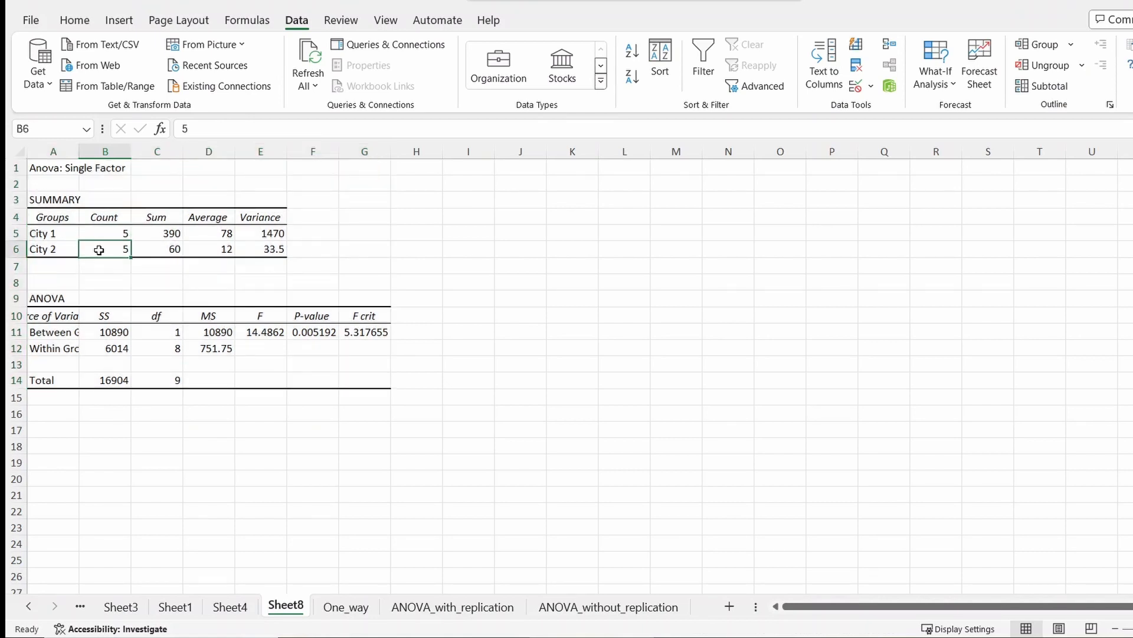
left_click(204, 233)
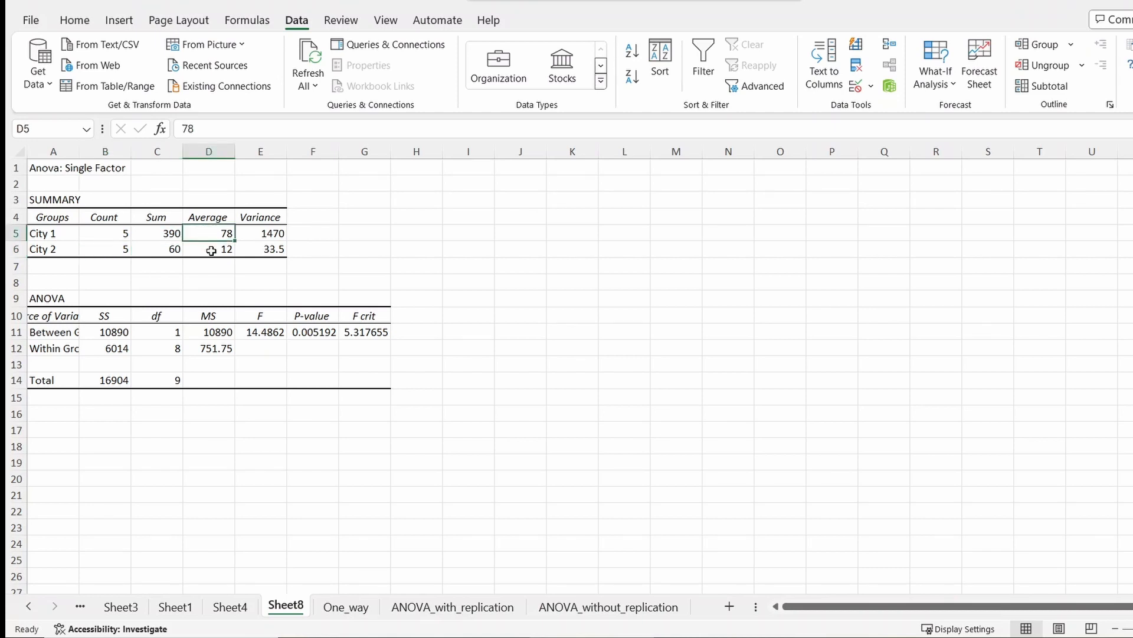
left_click(305, 333)
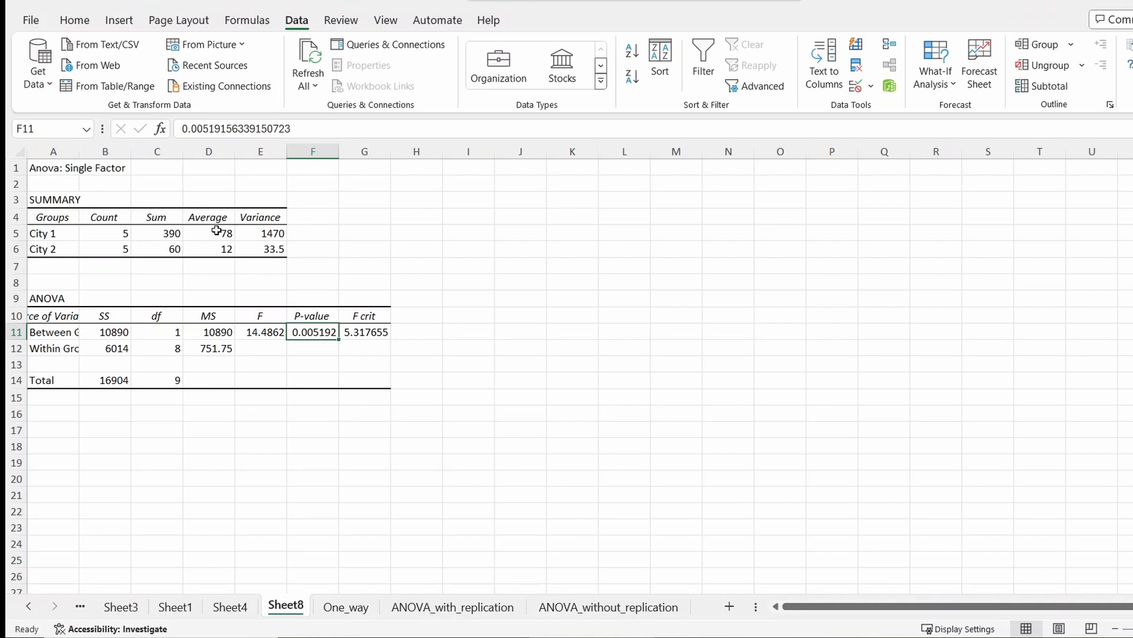
left_click_drag(217, 229, 219, 247)
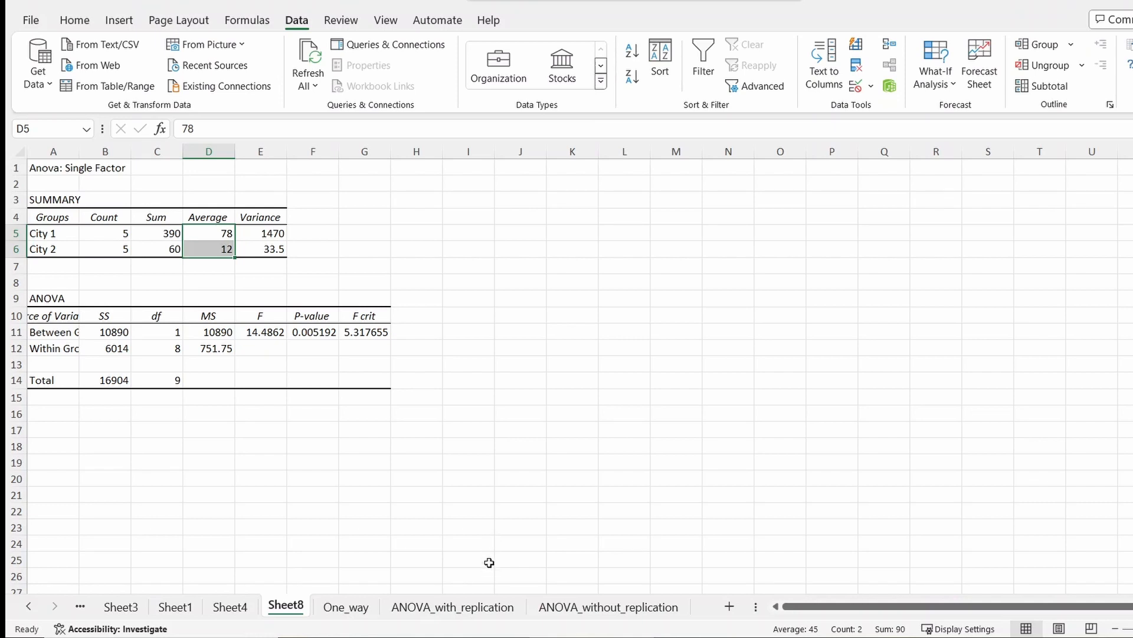
- Switch to the ANOVA_with_replication sheet and start Anova: Two-Factor With Replication from Data Analysis
left_click(453, 607)
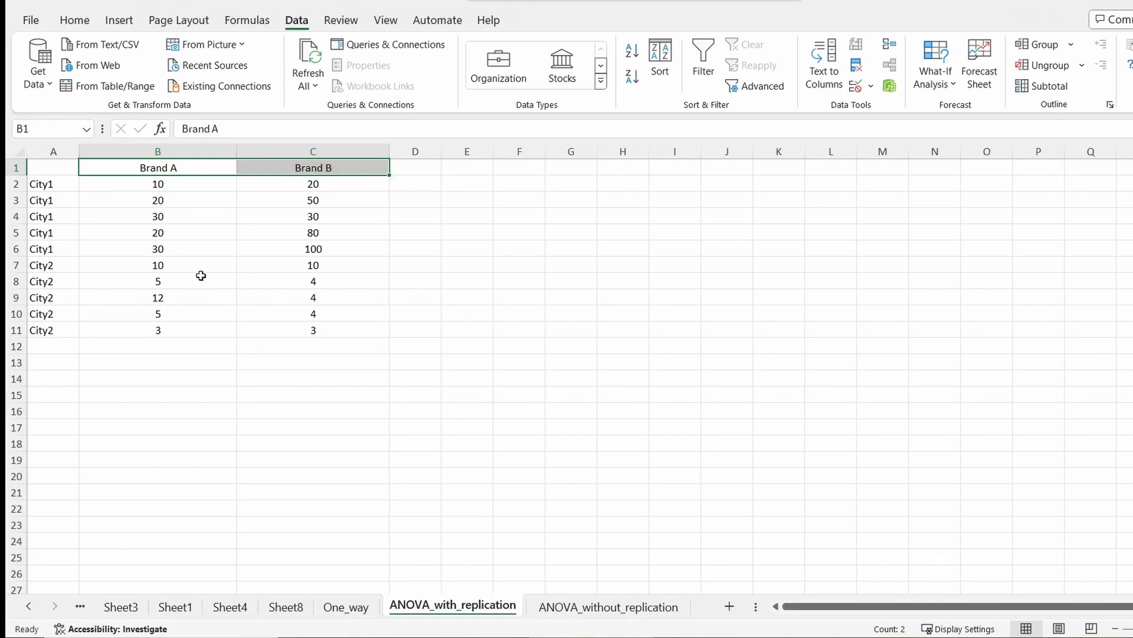
left_click(591, 253)
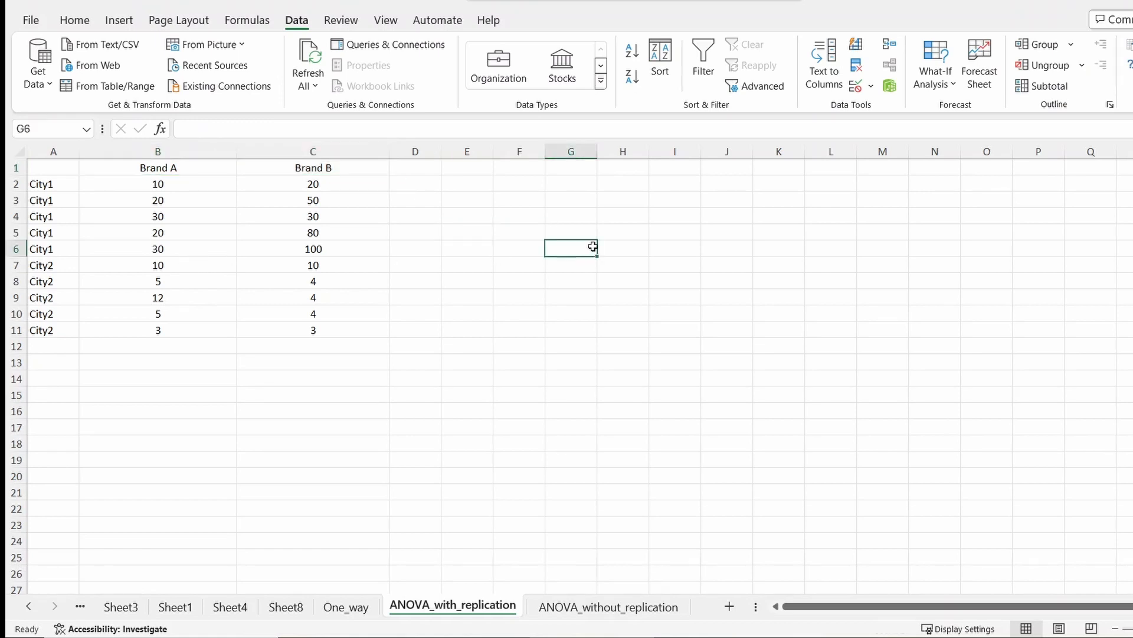
left_click(1128, 44)
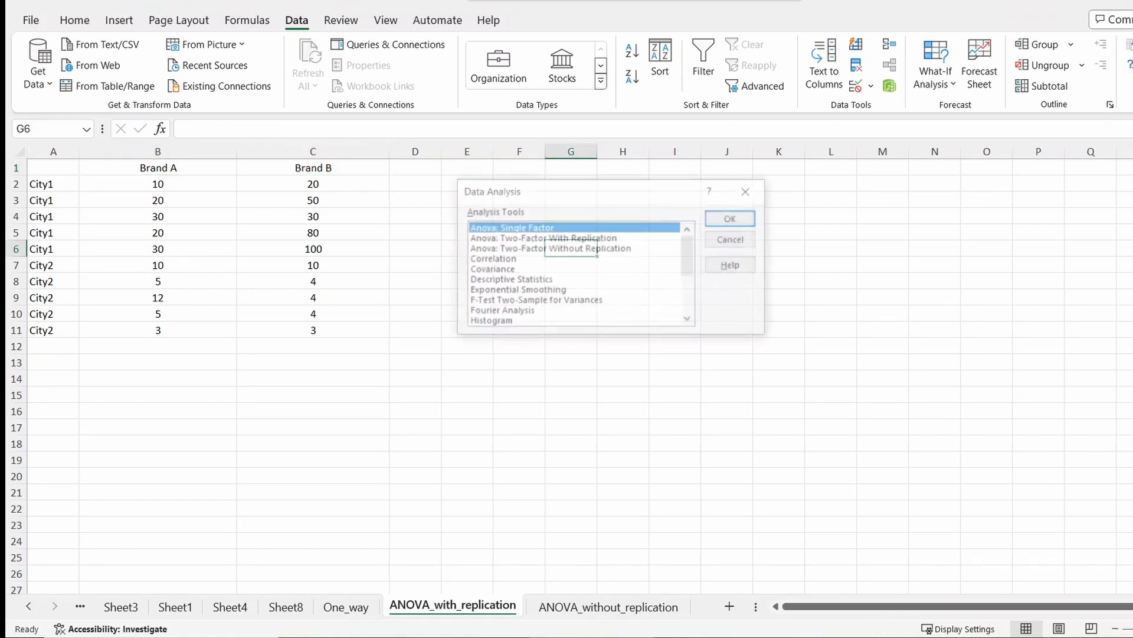
left_click(579, 239)
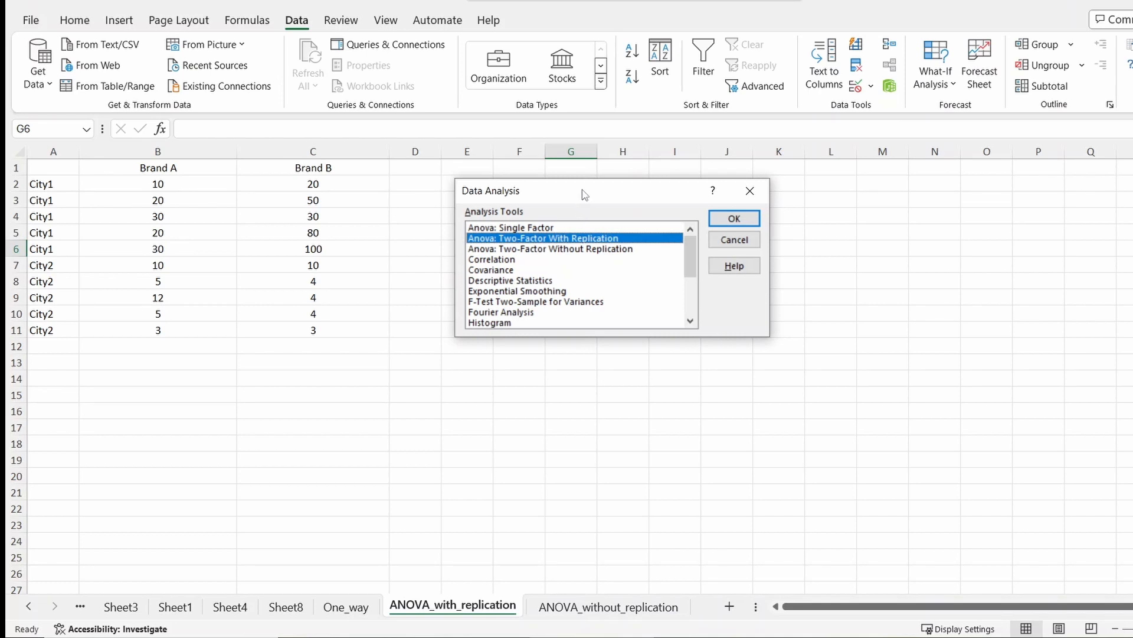
left_click_drag(584, 194, 569, 195)
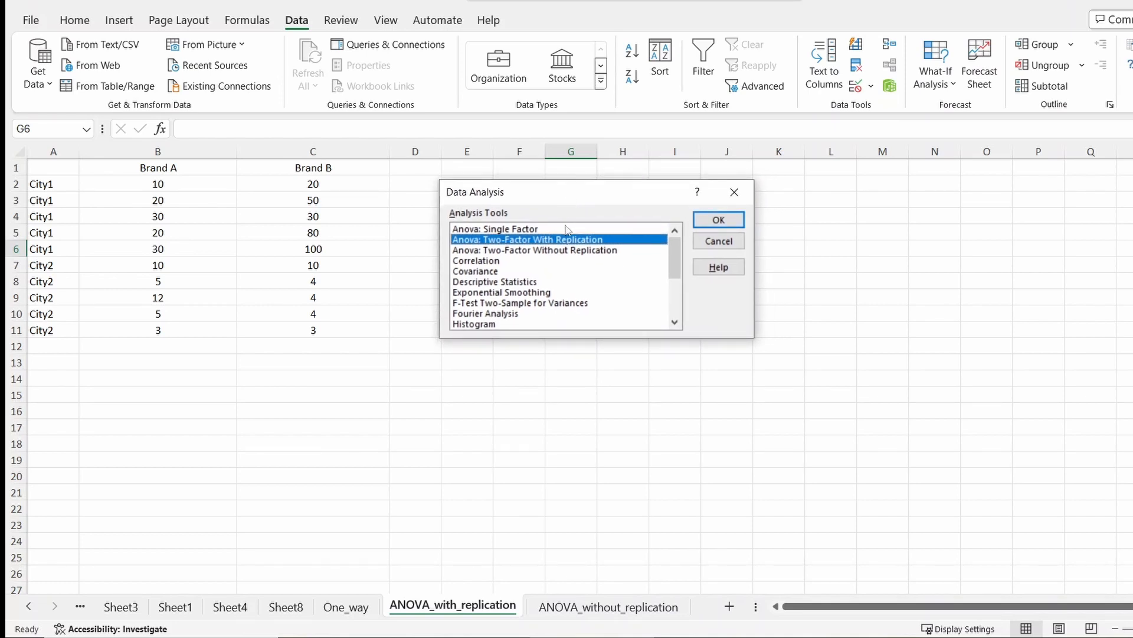
left_click(716, 220)
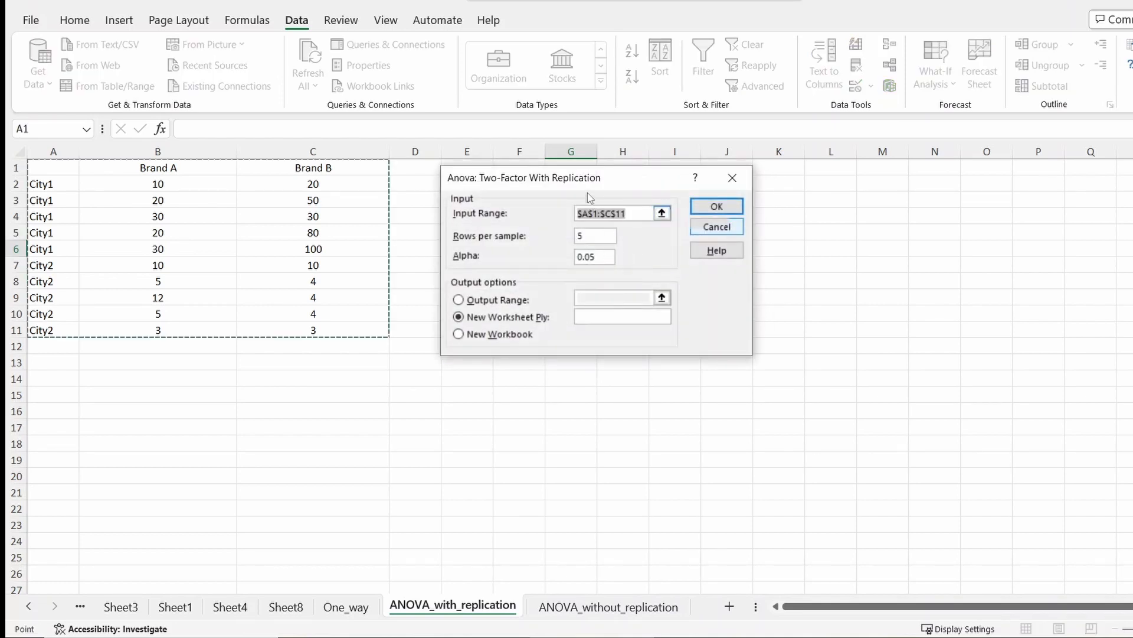
- Set the input range to $A$1:$C$11 with 5 rows per sample and run the analysis to a new worksheet
left_click(665, 215)
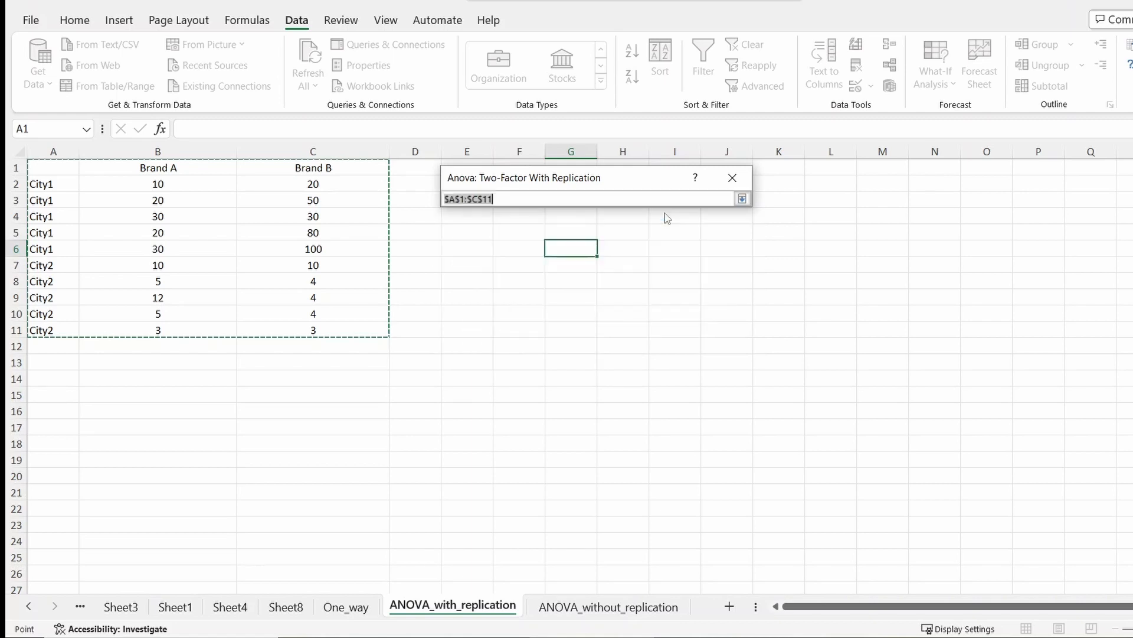
left_click_drag(40, 172, 326, 326)
left_click(742, 198)
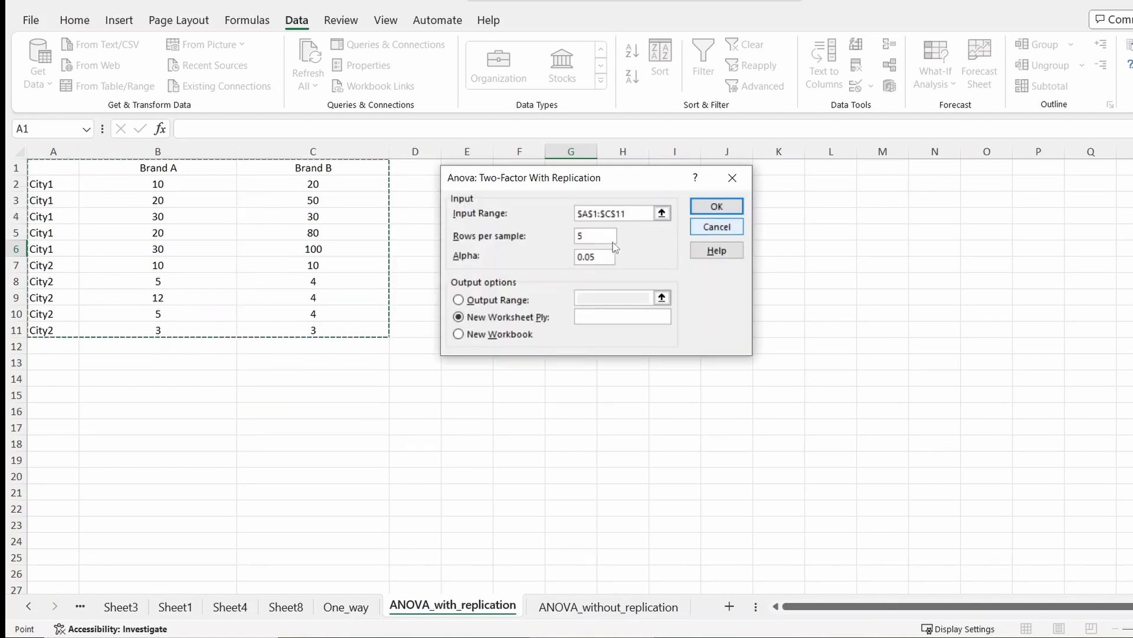
left_click(582, 238)
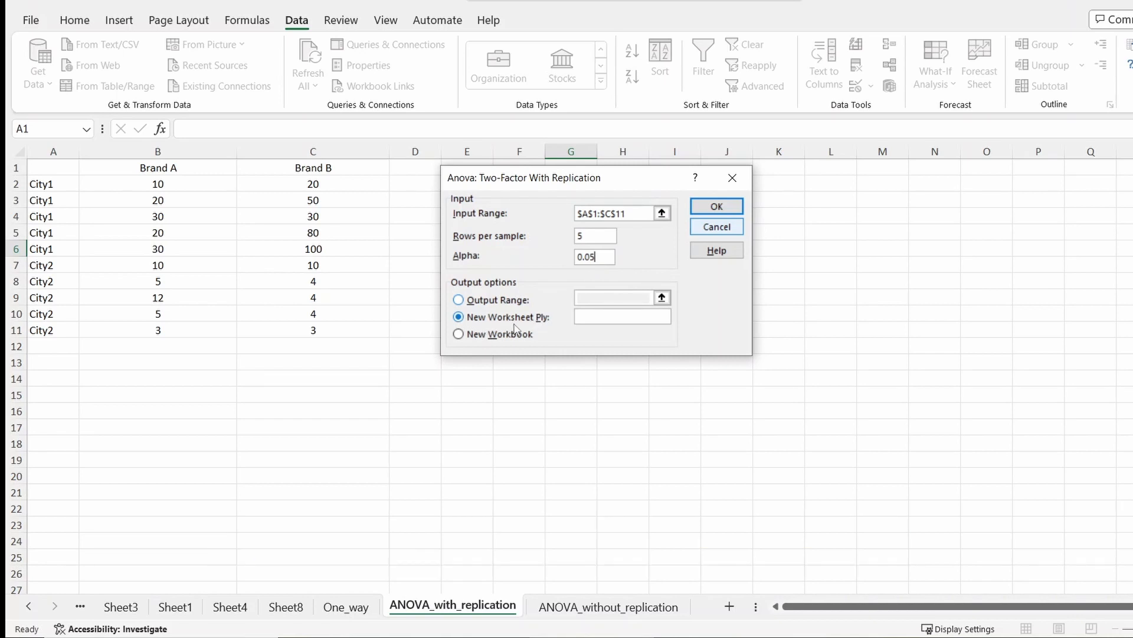
left_click(716, 206)
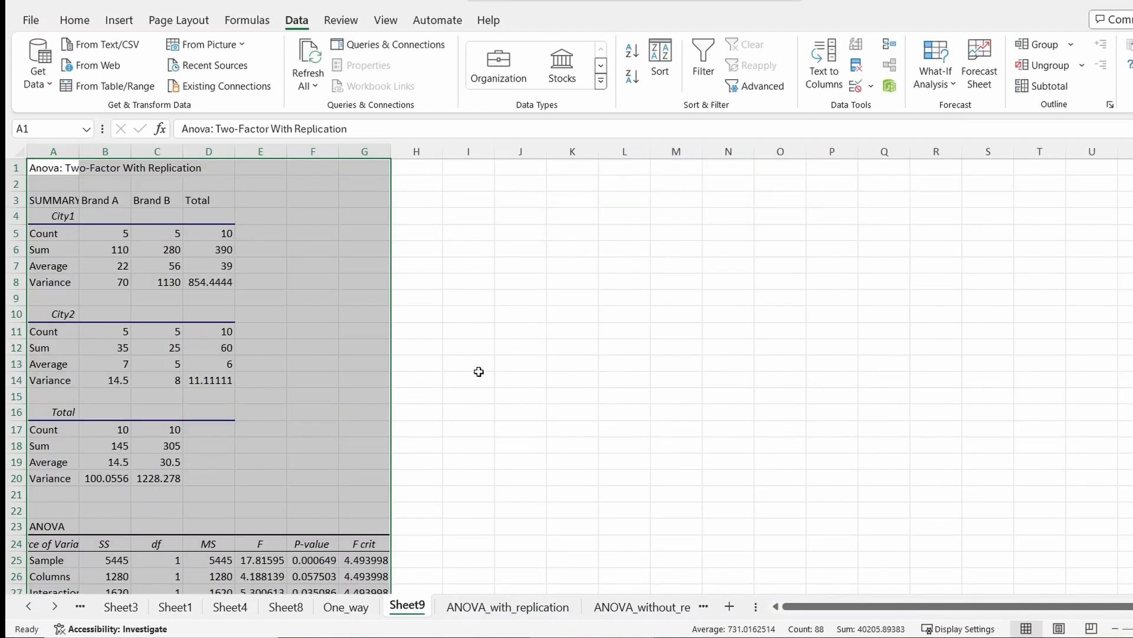
scroll(472, 363, "down", 2)
scroll(271, 277, "up", 2)
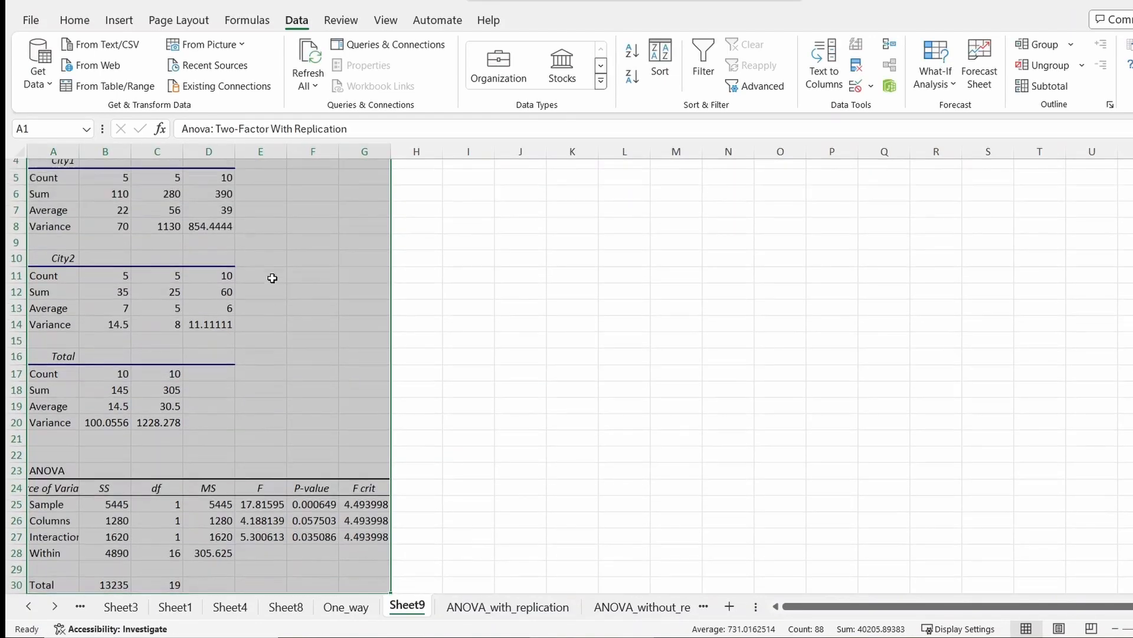
- Examine the summary statistics and the Interaction P-value in the two-factor with replication ANOVA output
left_click_drag(53, 193, 282, 475)
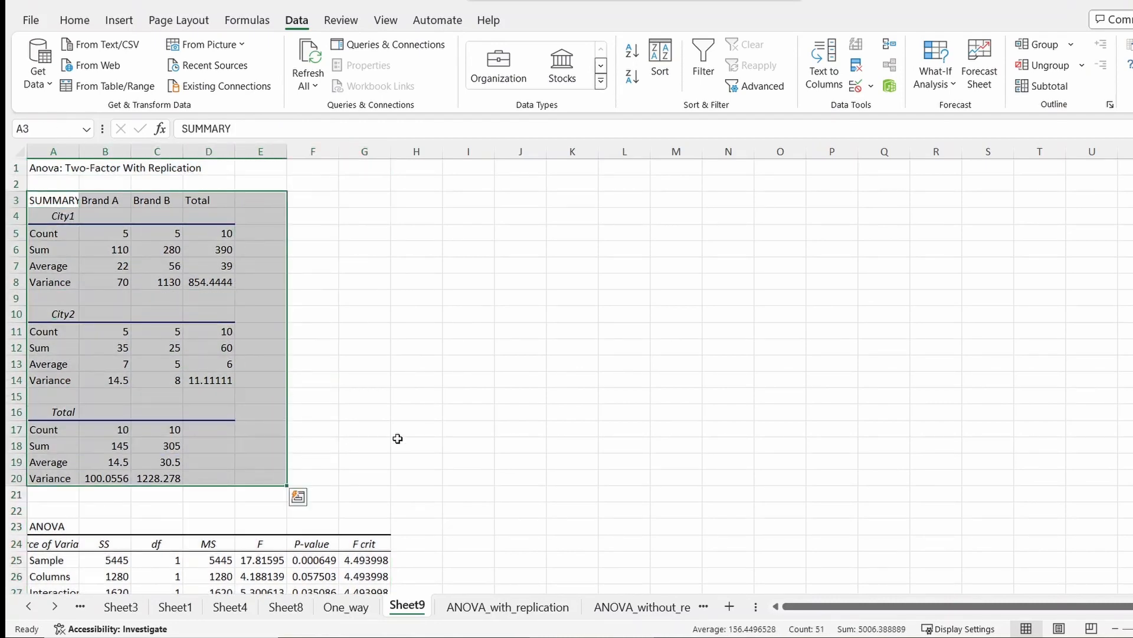
scroll(403, 421, "down", 1)
scroll(399, 408, "down", 1)
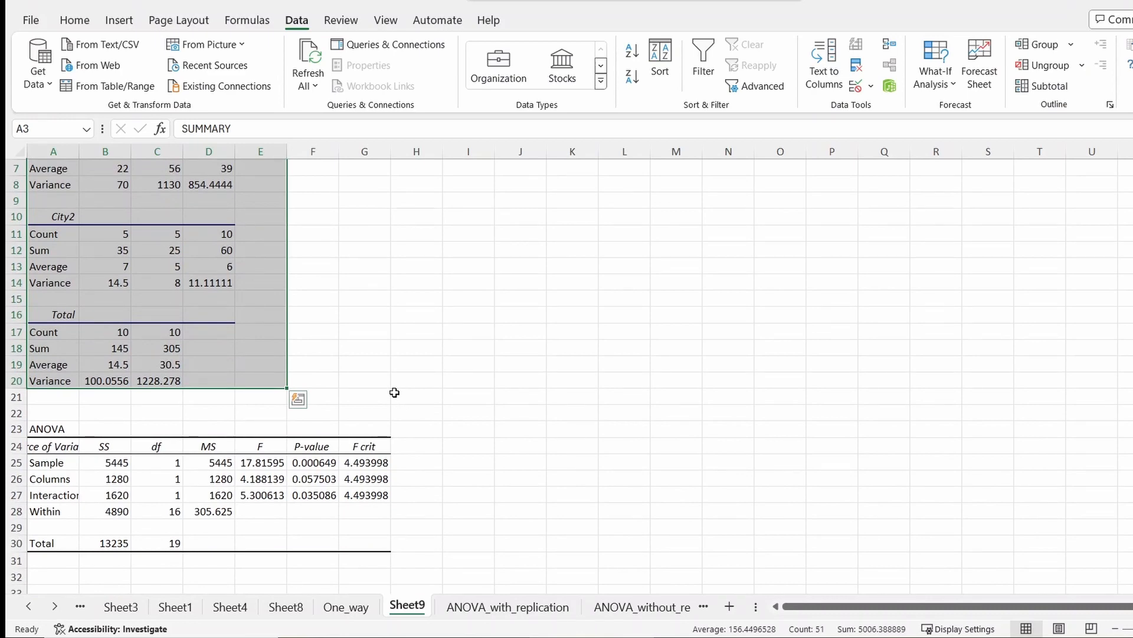
scroll(394, 393, "up", 2)
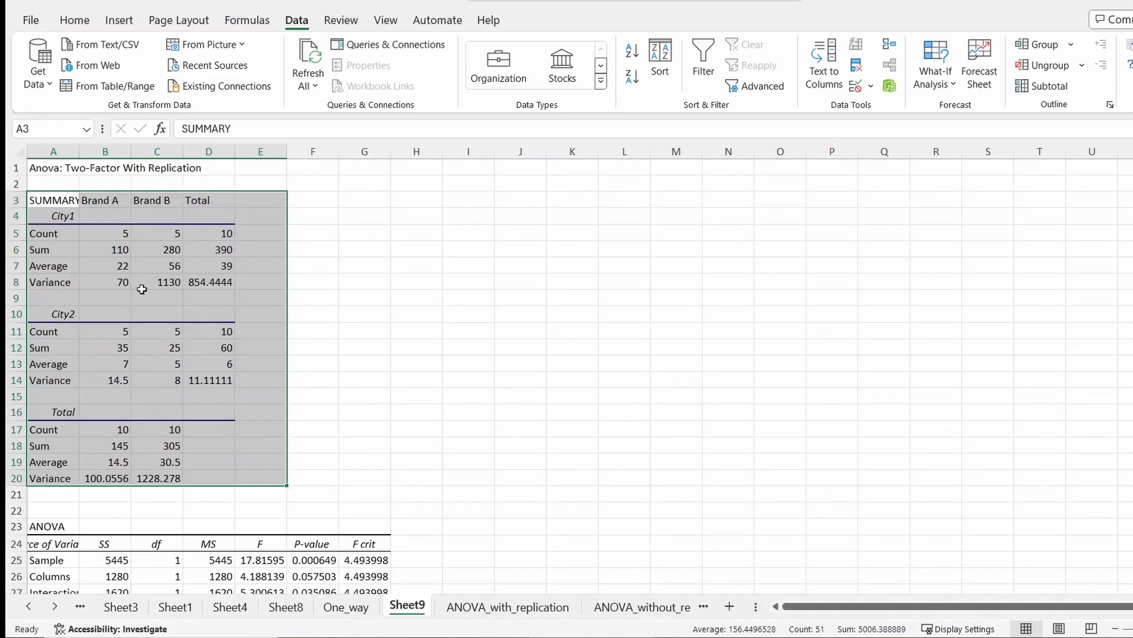
scroll(298, 496, "down", 3)
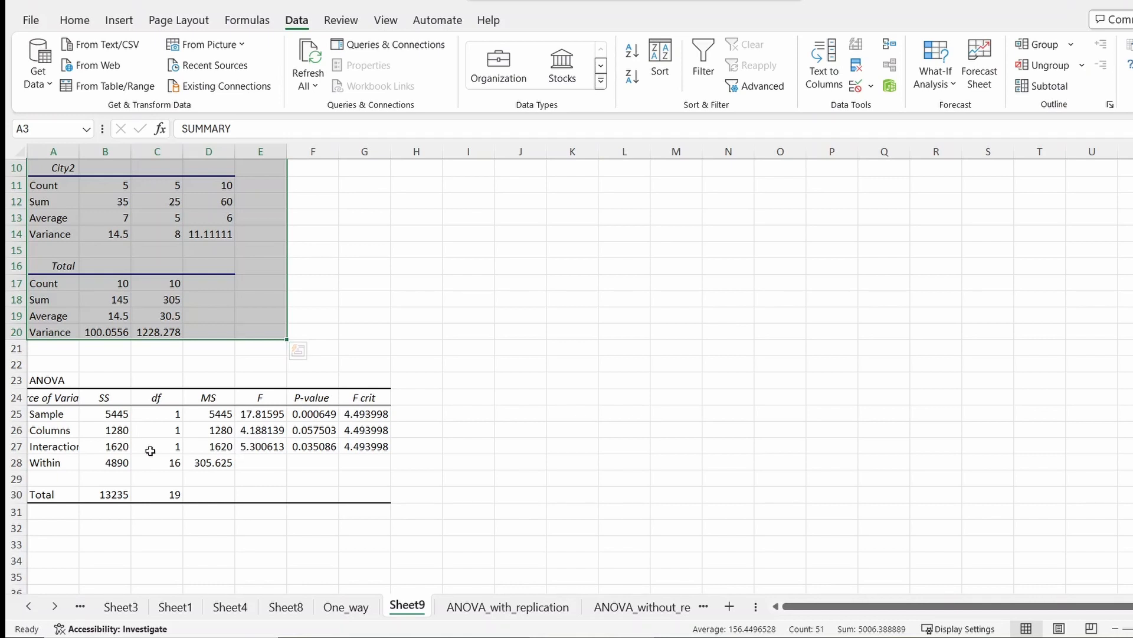
left_click(59, 446)
left_click(312, 446)
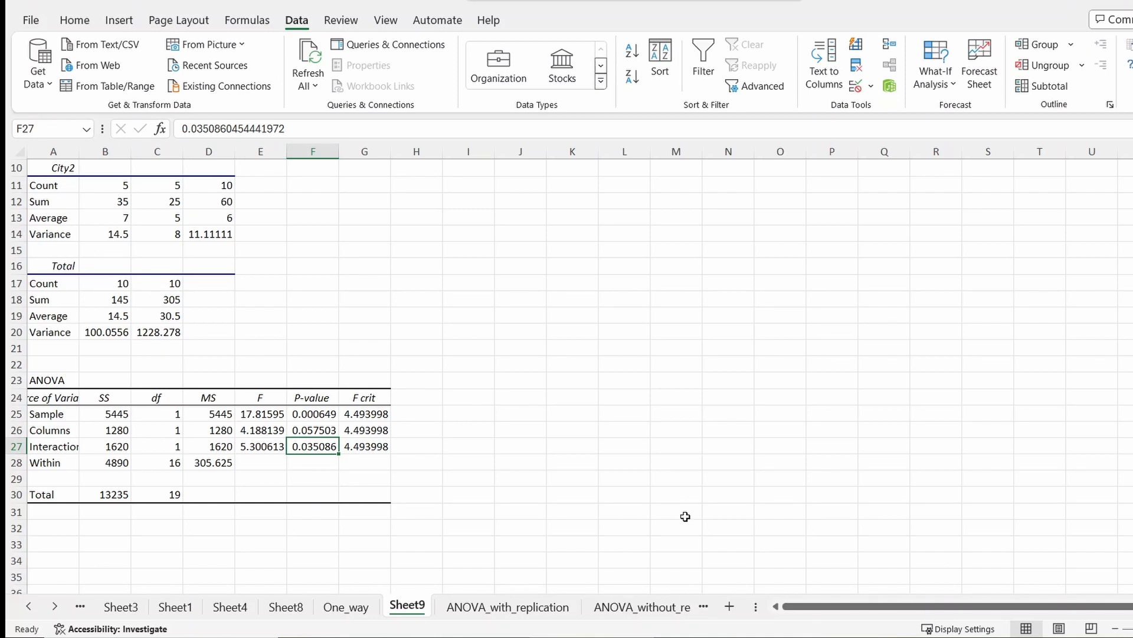
- Switch to the ANOVA_without_replication sheet, select A1:C3 and start Anova: Two-Factor Without Replication
left_click(631, 608)
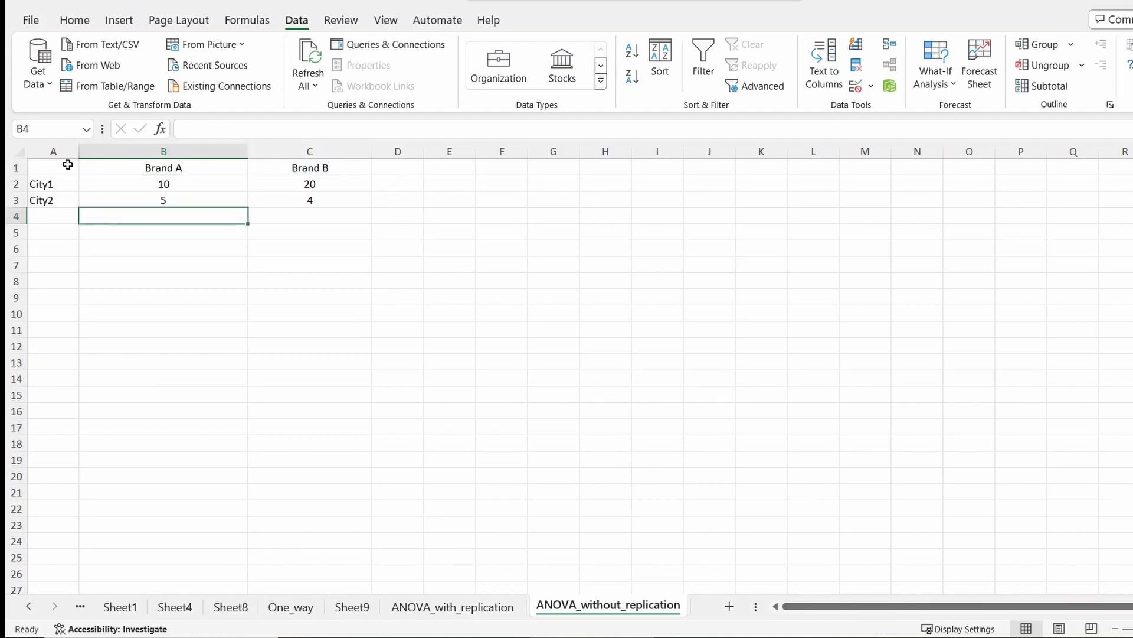
left_click_drag(59, 167, 331, 196)
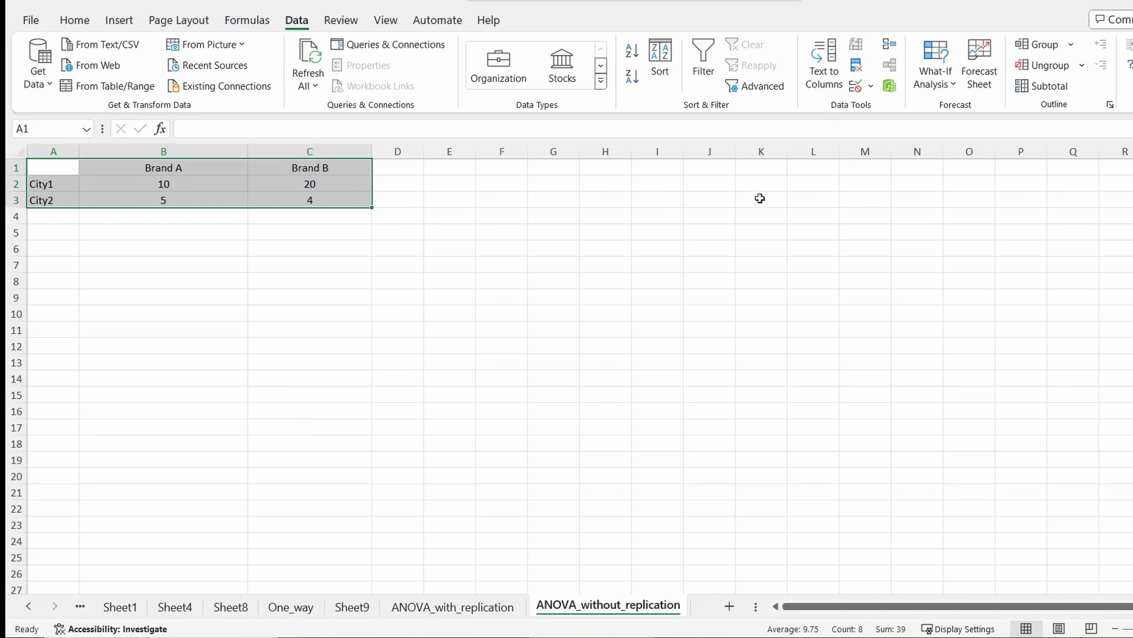
left_click(1128, 45)
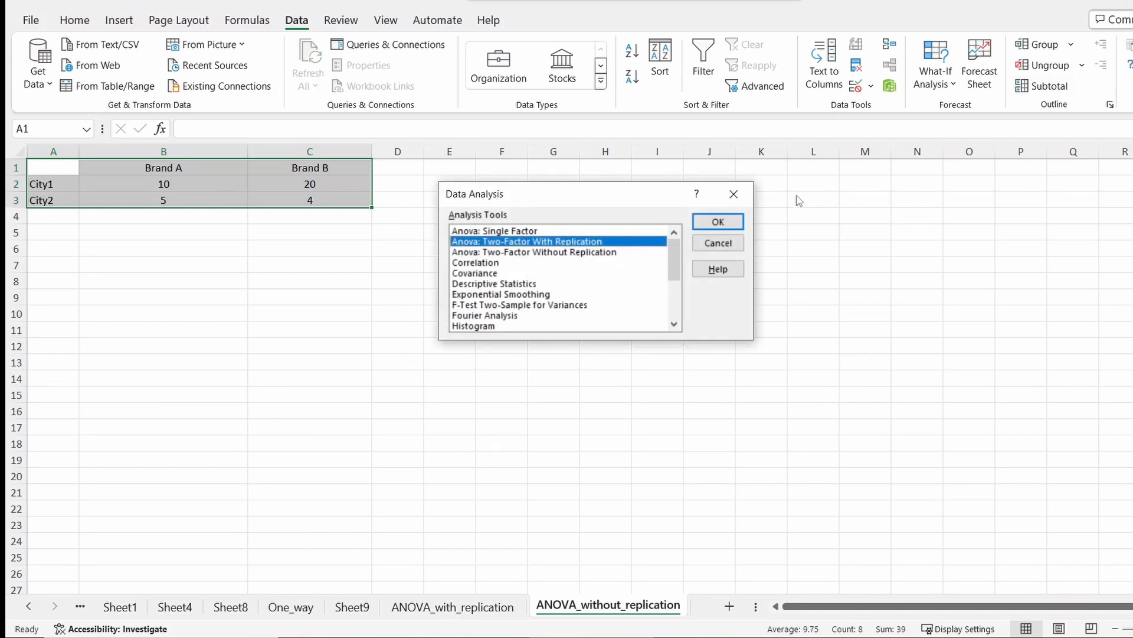
left_click(595, 253)
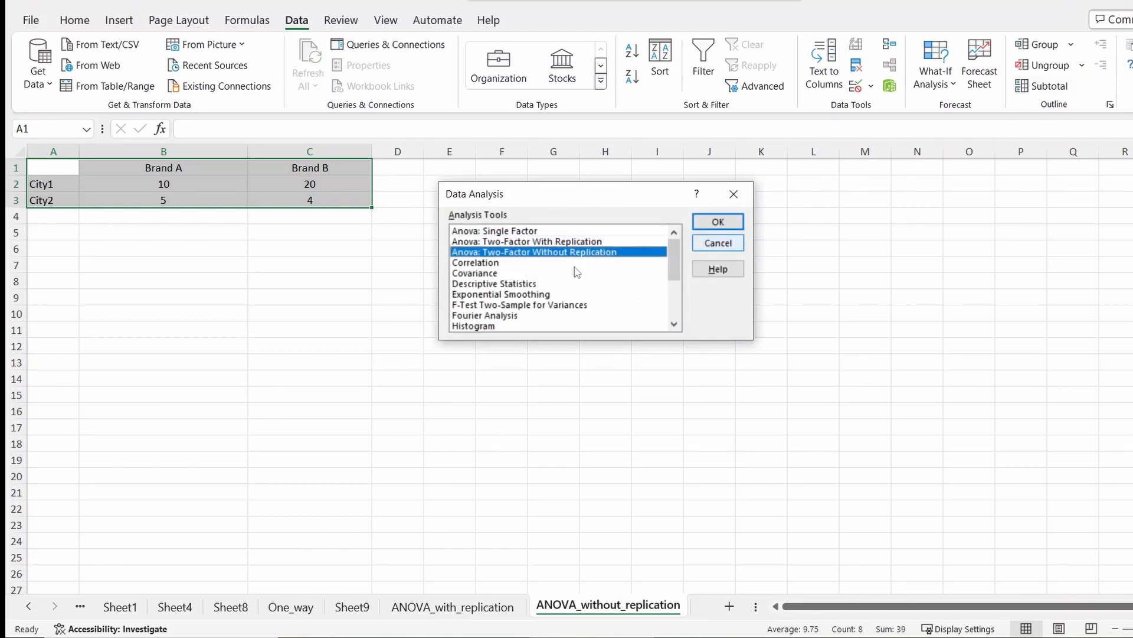
left_click(706, 226)
- Set the input range to $A$1:$C$3 with Labels enabled and run the analysis to a new worksheet
left_click(661, 214)
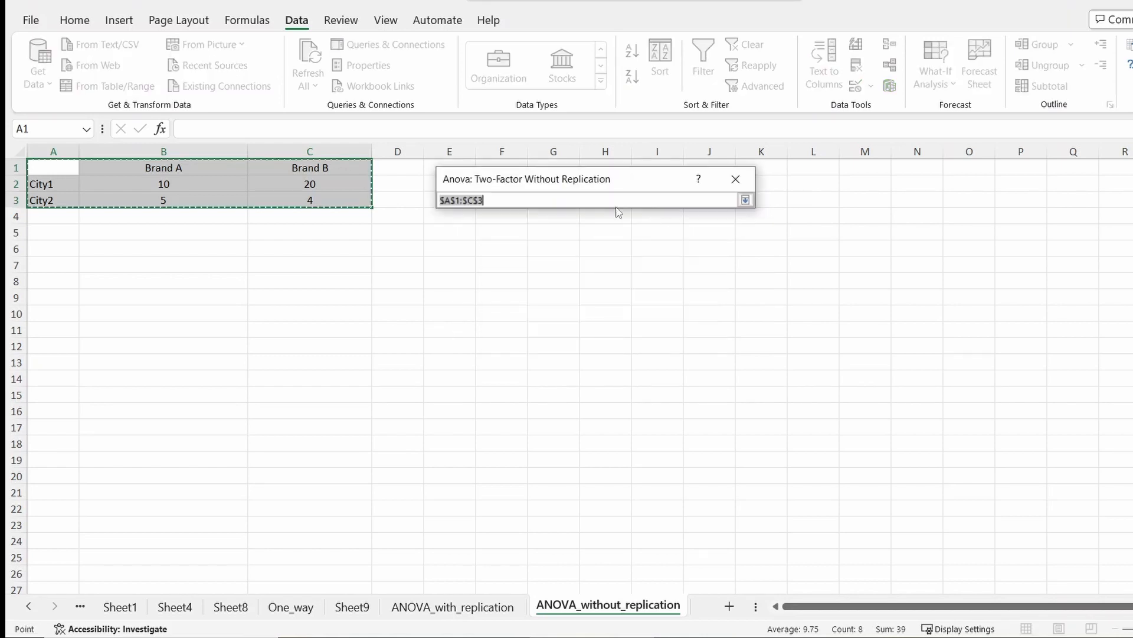
left_click(48, 162)
left_click_drag(91, 169, 287, 196)
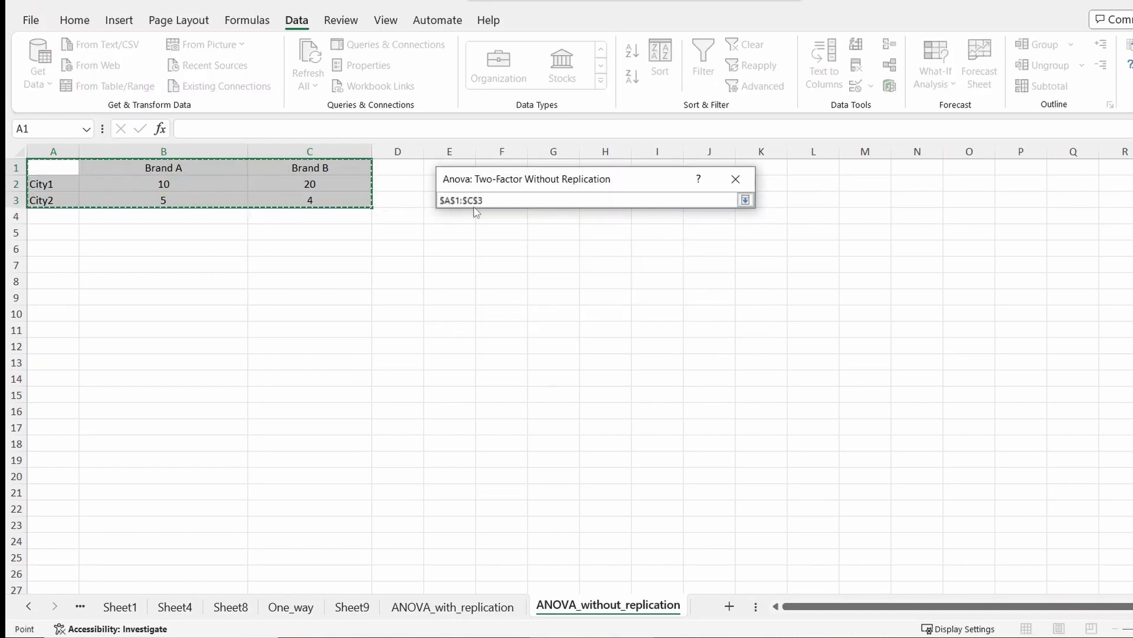
left_click(746, 200)
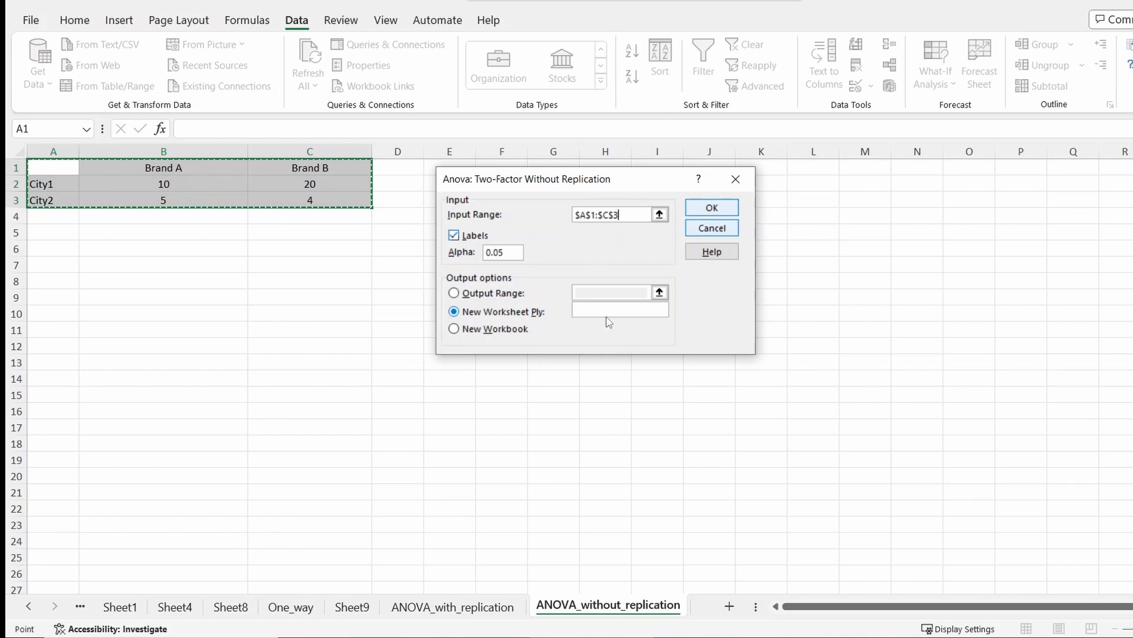
left_click(717, 207)
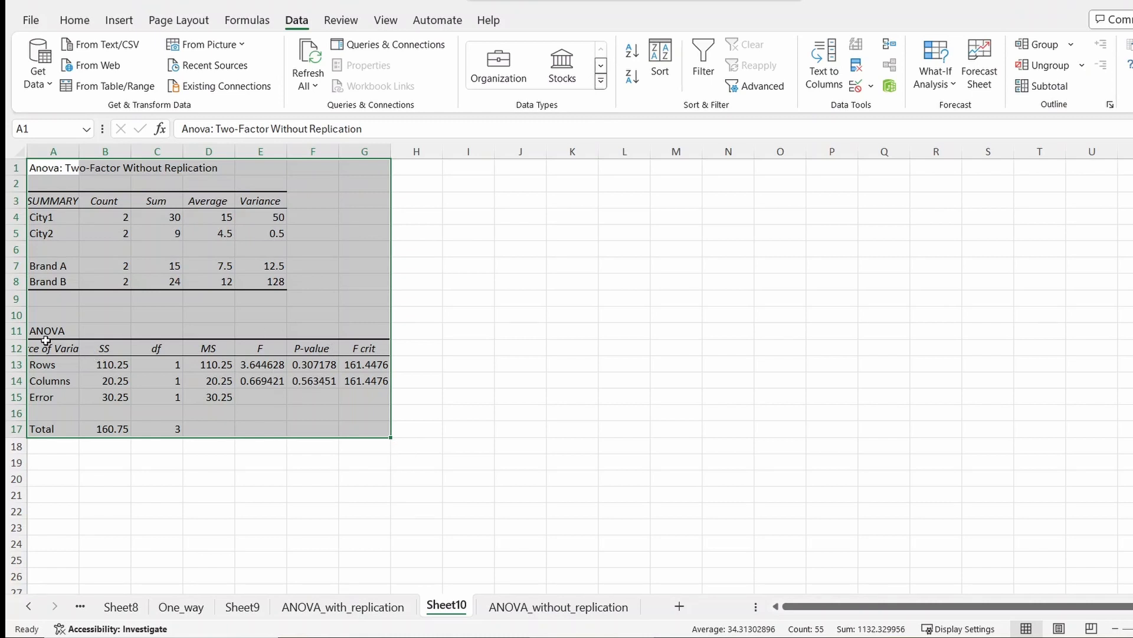
- Examine the F and P-values for rows and columns in the two-factor without replication output
left_click(259, 378)
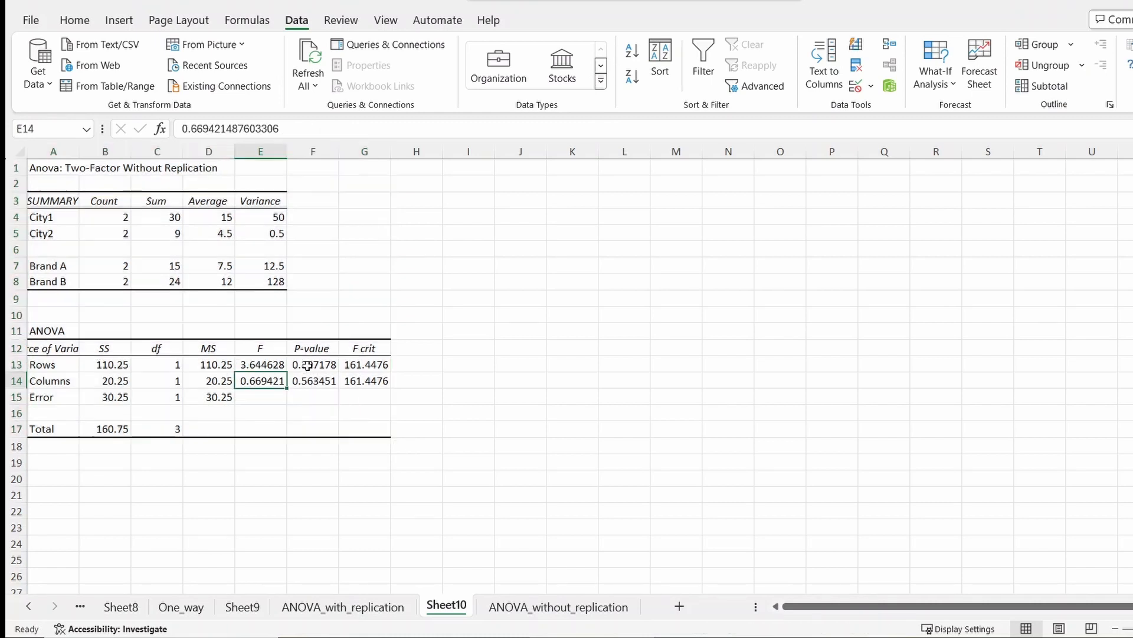
left_click(307, 365)
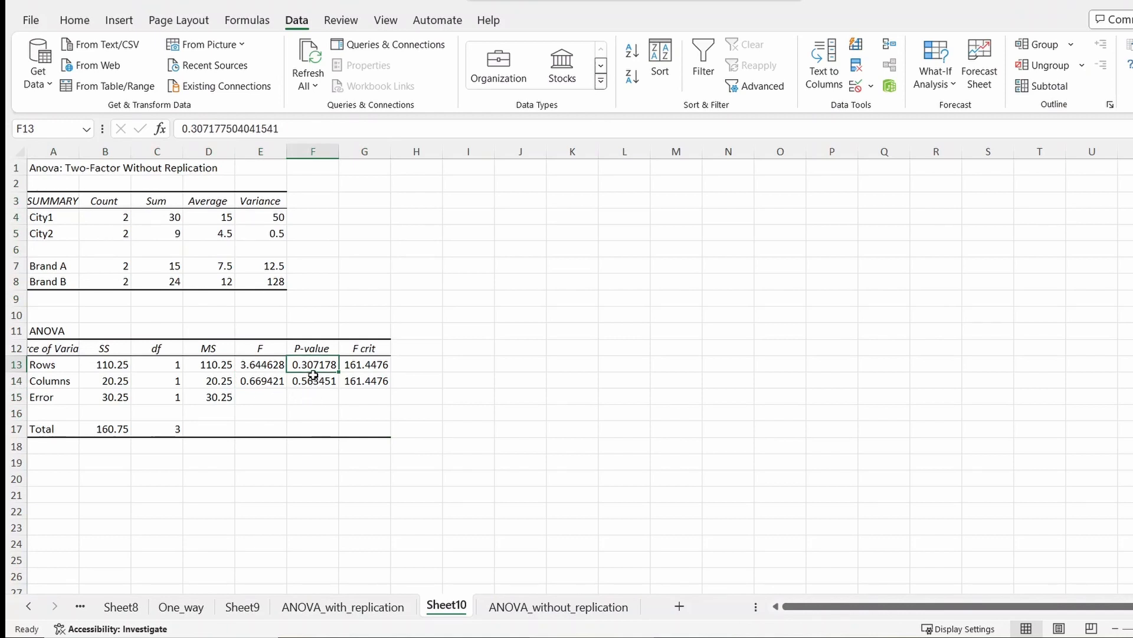
left_click(306, 381)
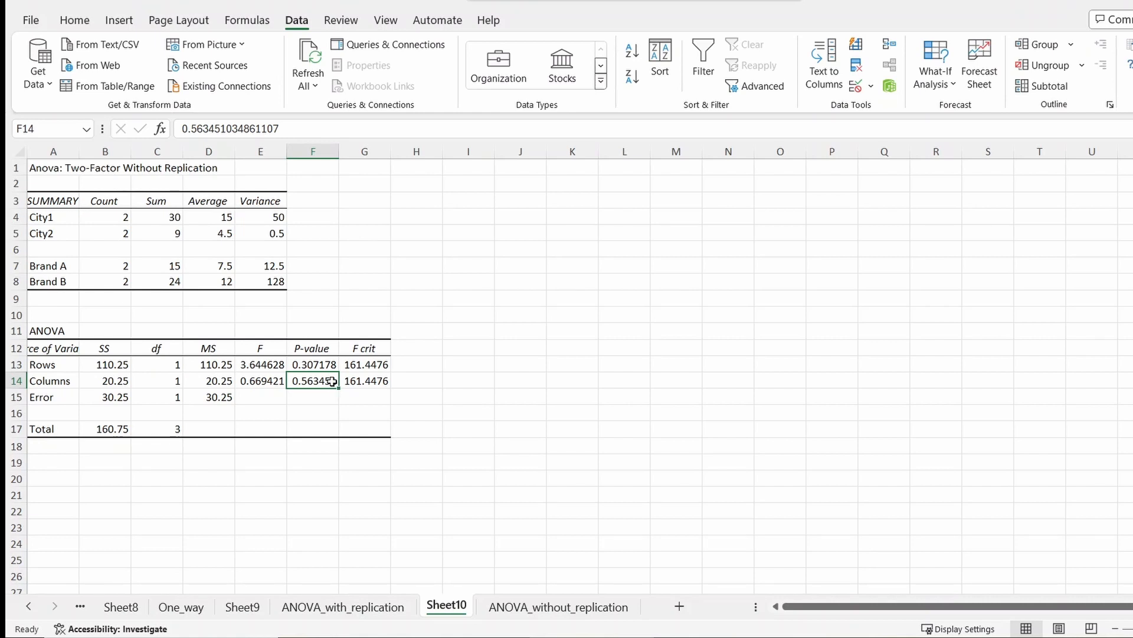
left_click(675, 499)
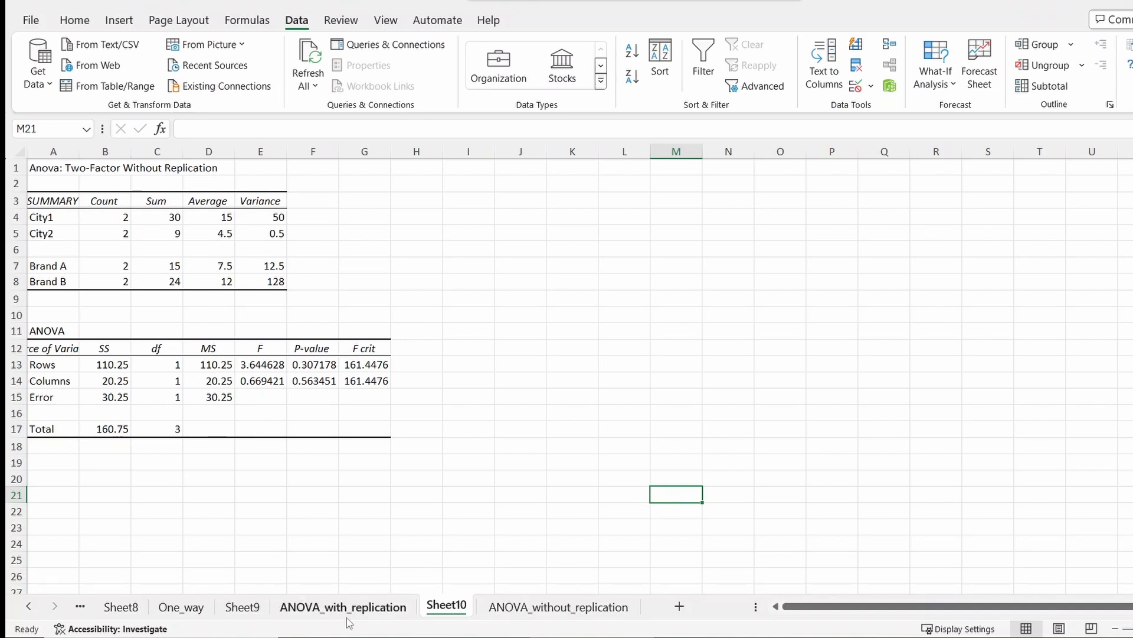
- Review the One_way, ANOVA_with_replication and ANOVA_without_replication data sheets in turn
left_click(182, 607)
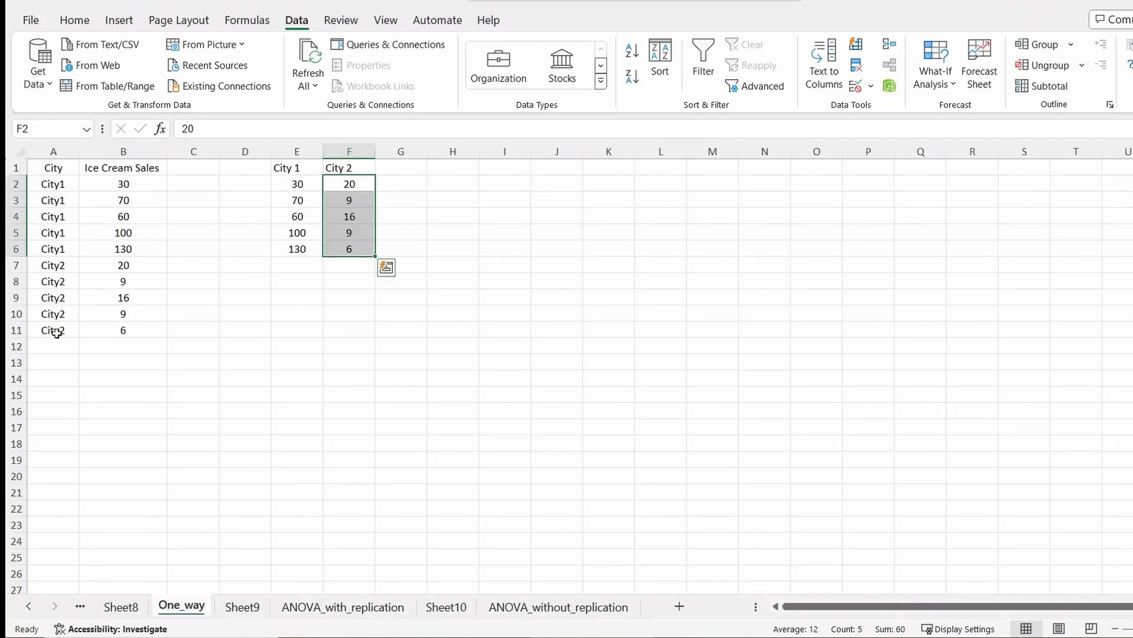
left_click(368, 608)
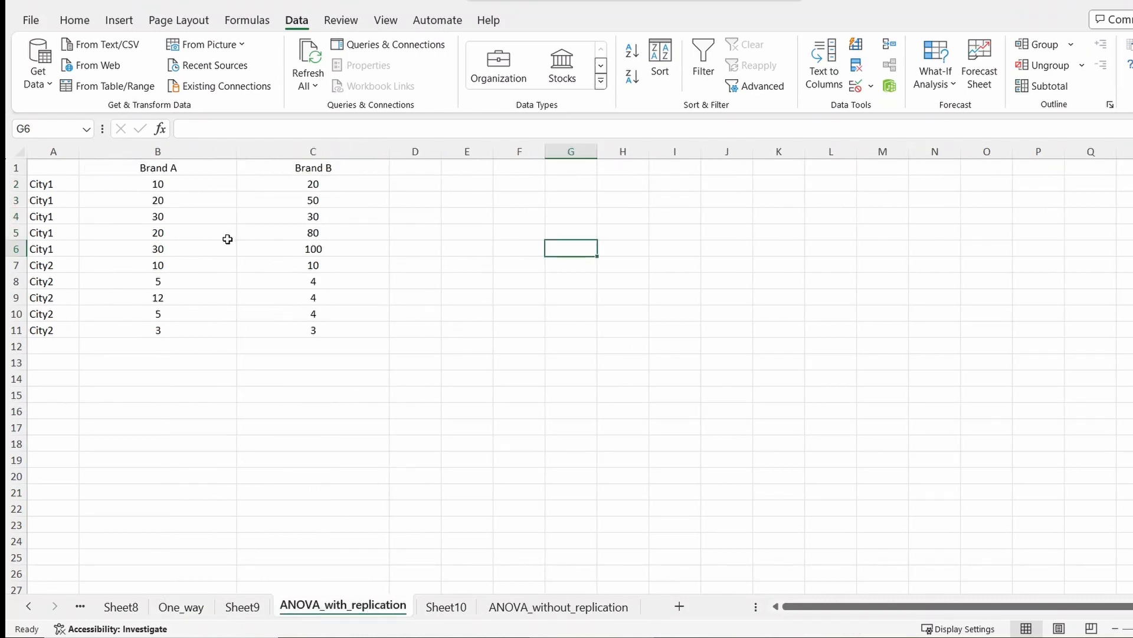
left_click(563, 607)
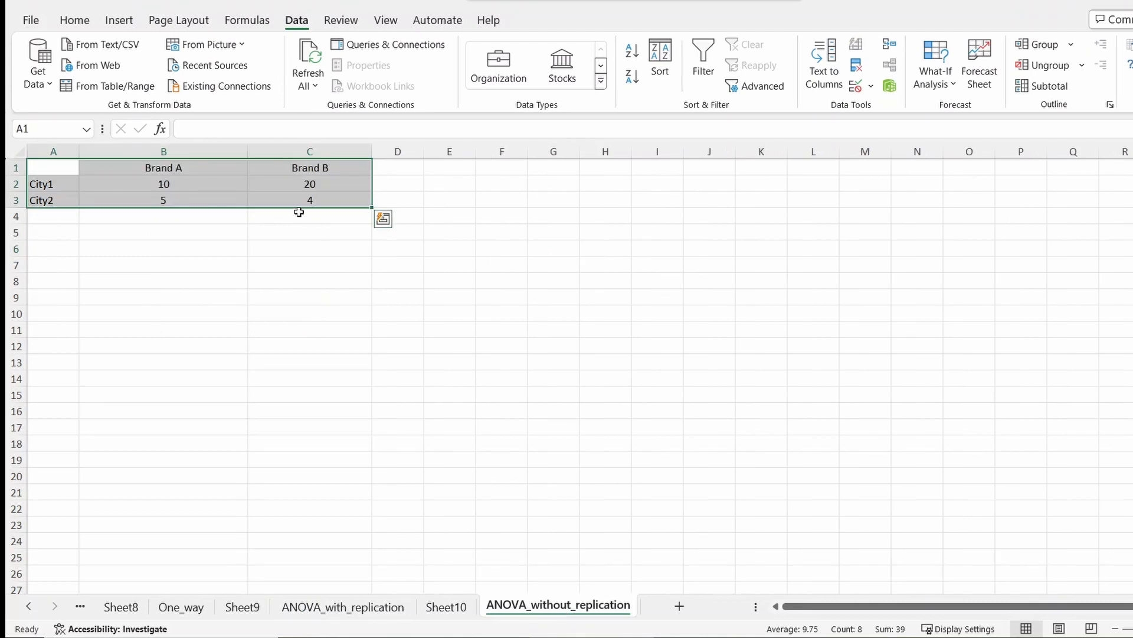